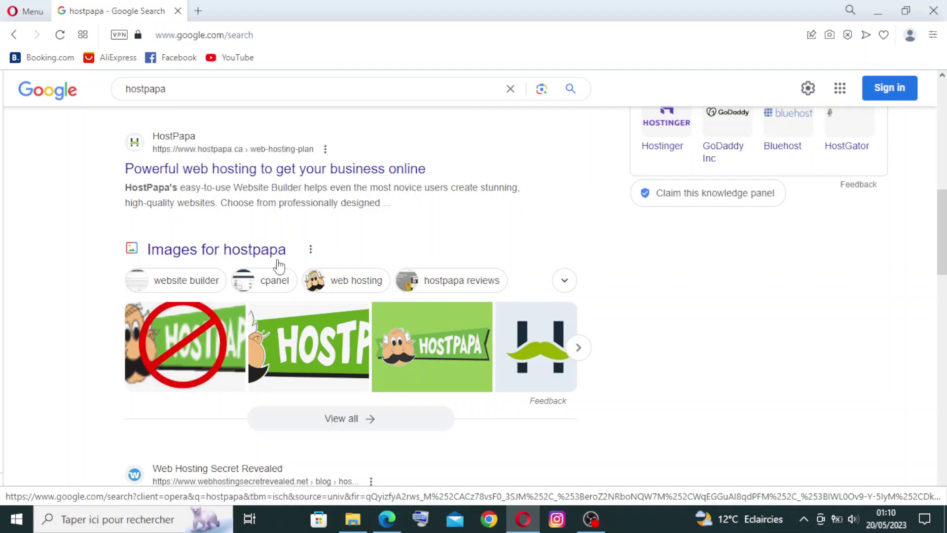
pyautogui.scroll(4, 238, 289)
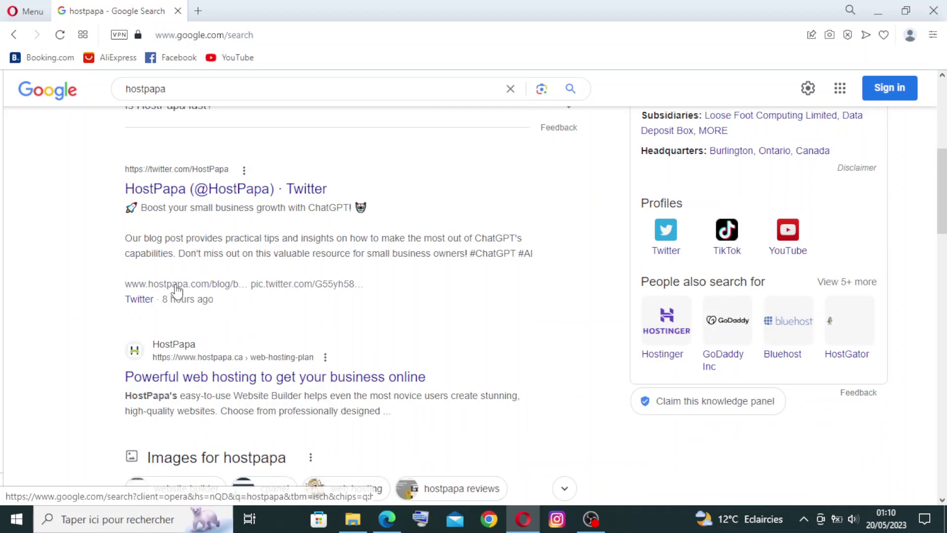
pyautogui.scroll(4, 177, 289)
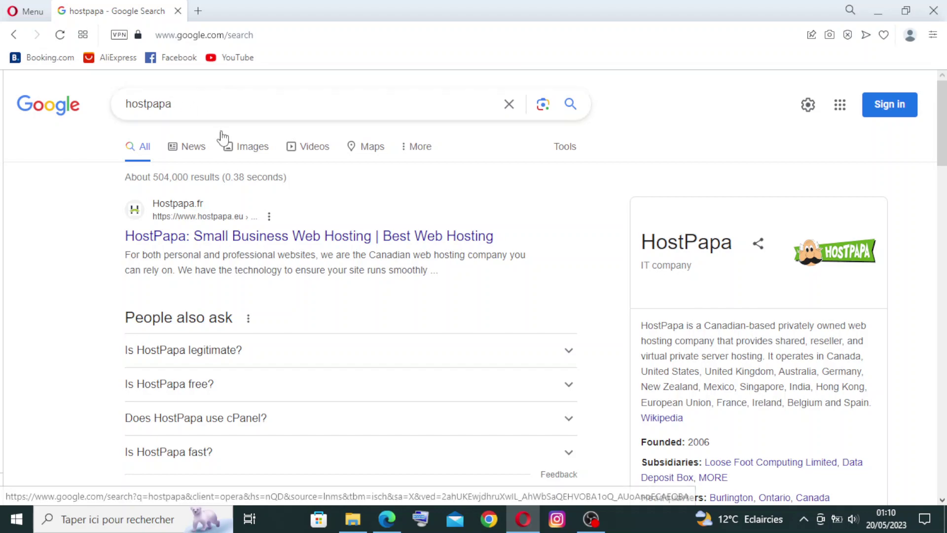
pyautogui.scroll(-4, 220, 173)
pyautogui.scroll(-5, 237, 179)
pyautogui.scroll(-3, 252, 178)
pyautogui.scroll(-5, 254, 180)
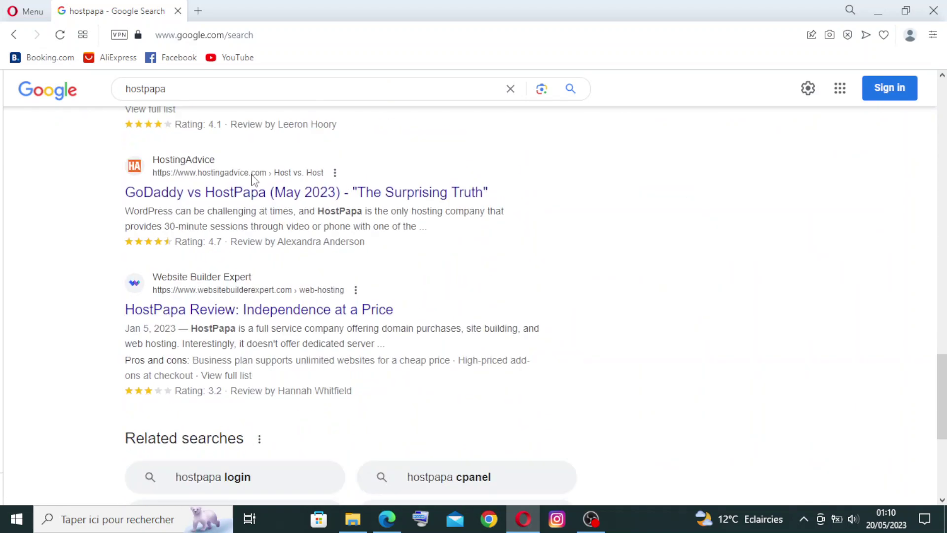
pyautogui.scroll(-4, 256, 169)
pyautogui.scroll(1, 262, 163)
pyautogui.scroll(6, 264, 157)
pyautogui.scroll(3, 269, 160)
pyautogui.scroll(10, 286, 161)
pyautogui.scroll(4, 289, 156)
pyautogui.scroll(-3, 294, 158)
pyautogui.scroll(3, 293, 159)
pyautogui.scroll(1, 293, 159)
pyautogui.scroll(2, 293, 159)
pyautogui.scroll(-4, 294, 159)
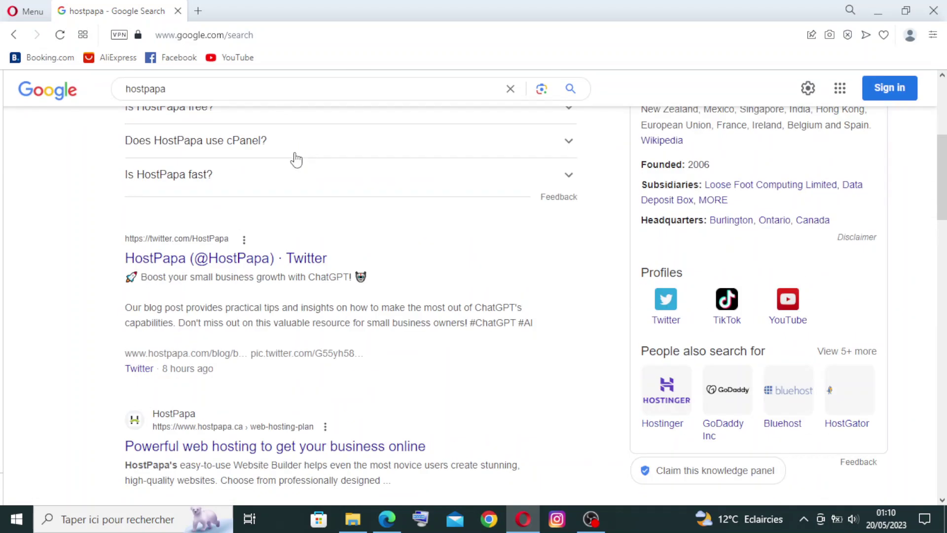
pyautogui.scroll(-2, 228, 208)
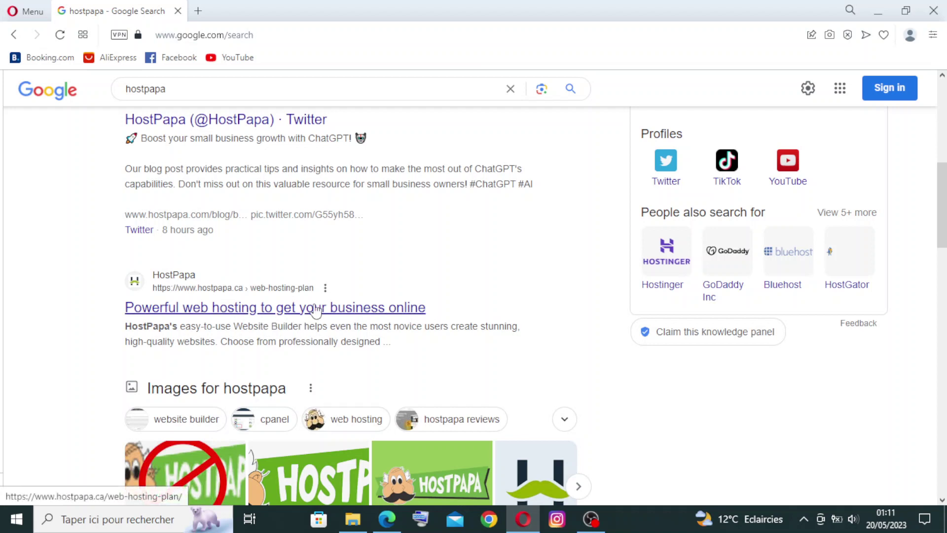
# Step: Open the 'Powerful web hosting to get your business online' result to see HostPapa's plans
pyautogui.click(289, 317)
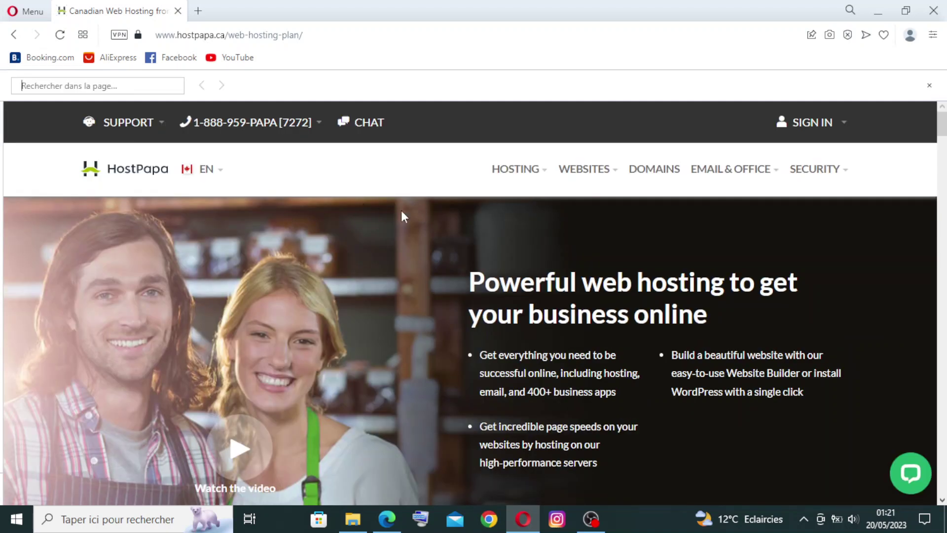
pyautogui.scroll(-1, 481, 189)
pyautogui.scroll(-2, 562, 196)
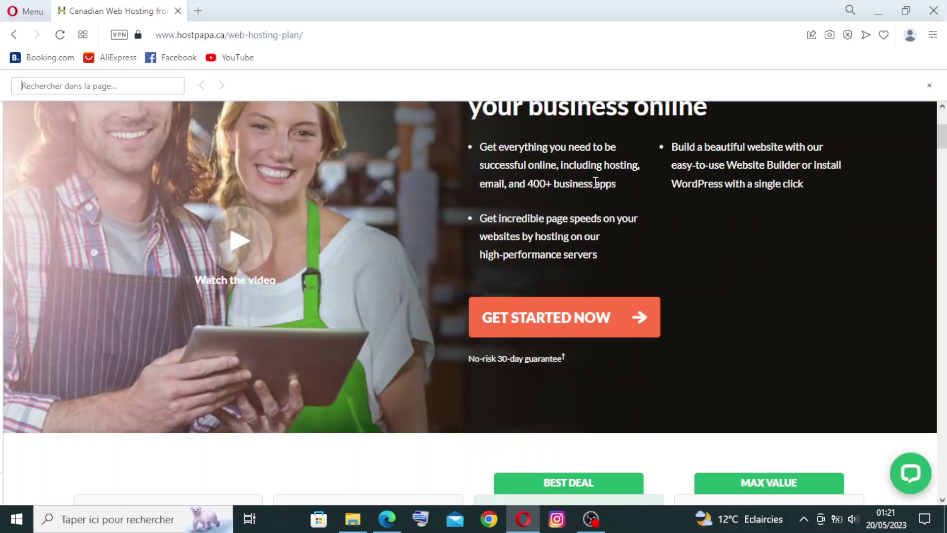
pyautogui.scroll(-3, 603, 204)
pyautogui.scroll(-3, 606, 205)
pyautogui.scroll(-3, 607, 205)
pyautogui.scroll(-4, 573, 215)
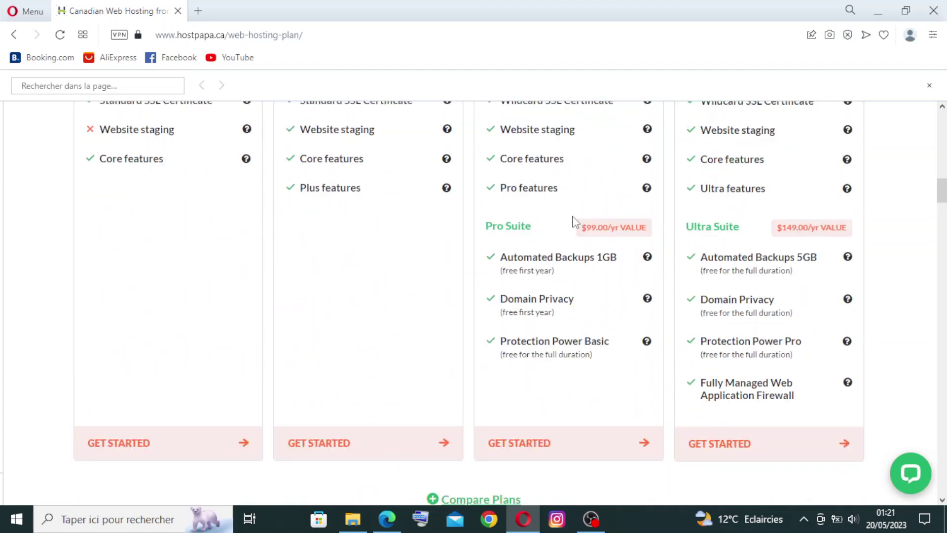
pyautogui.scroll(-2, 304, 261)
pyautogui.scroll(2, 297, 262)
pyautogui.scroll(3, 294, 258)
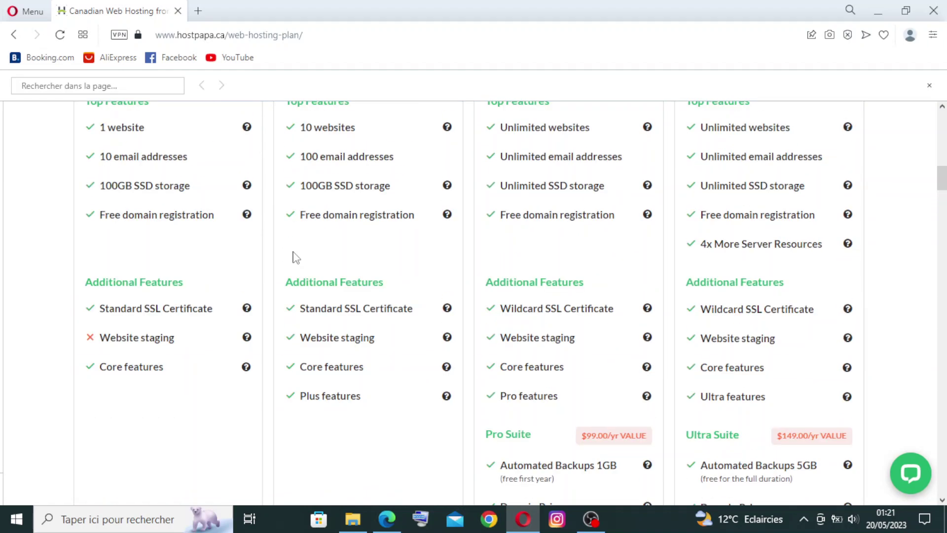
pyautogui.scroll(1, 294, 254)
pyautogui.scroll(3, 296, 252)
pyautogui.scroll(2, 299, 250)
pyautogui.scroll(-2, 301, 250)
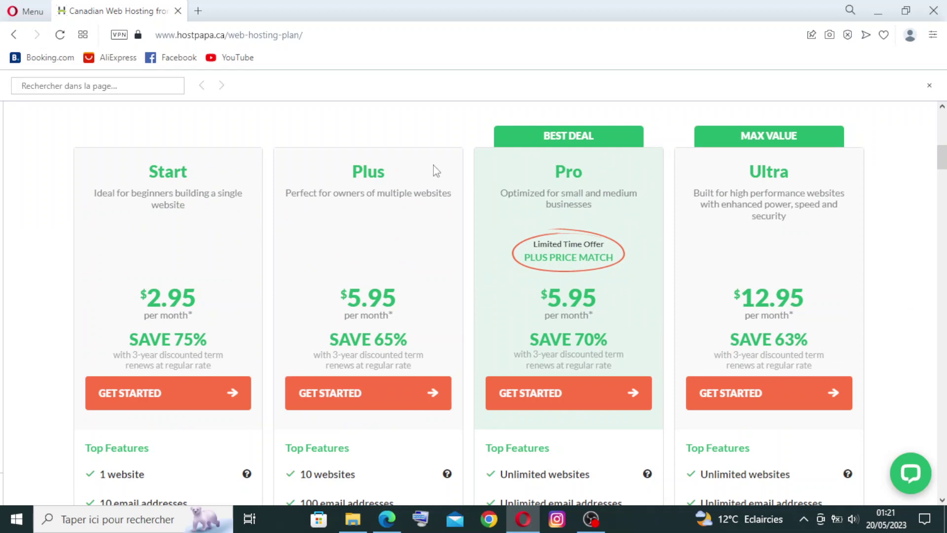
pyautogui.scroll(-1, 744, 183)
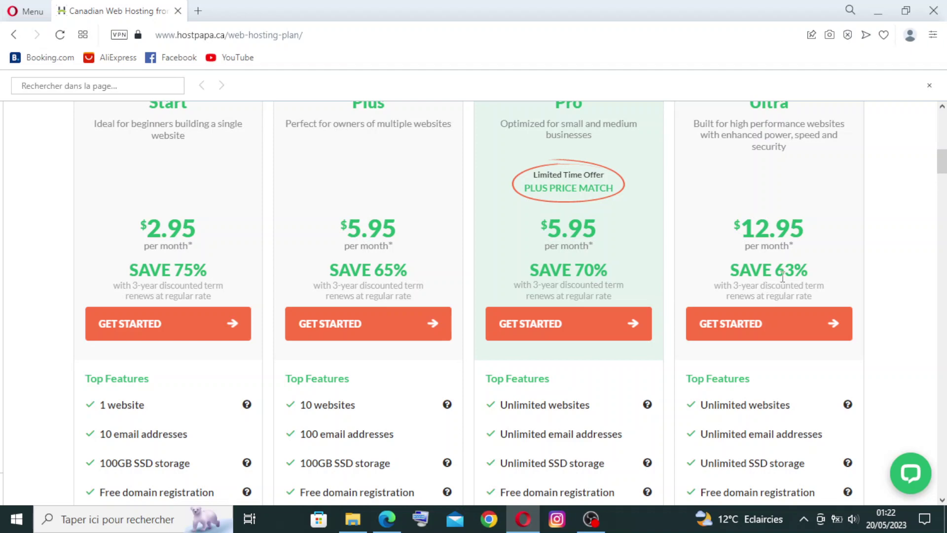
pyautogui.scroll(-1, 806, 269)
pyautogui.scroll(-1, 813, 266)
pyautogui.scroll(-1, 786, 276)
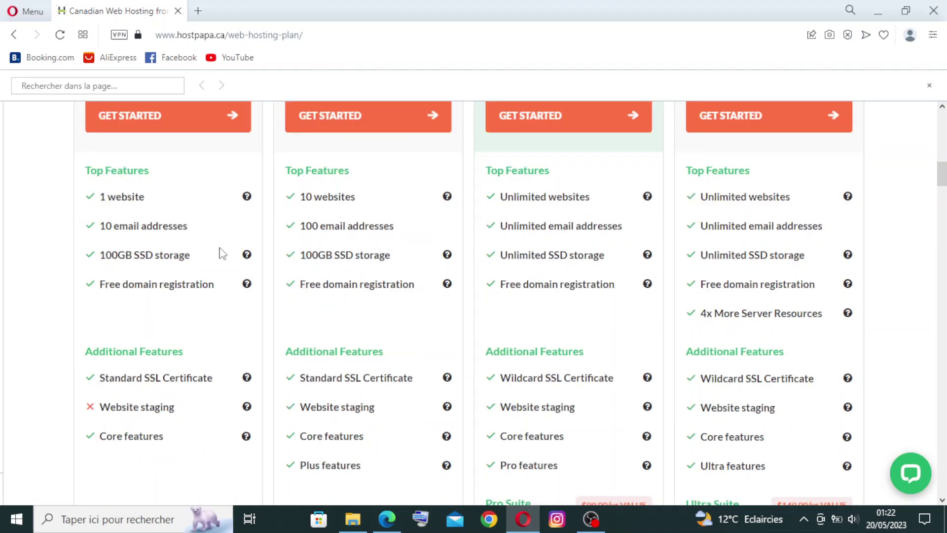
pyautogui.scroll(-2, 743, 190)
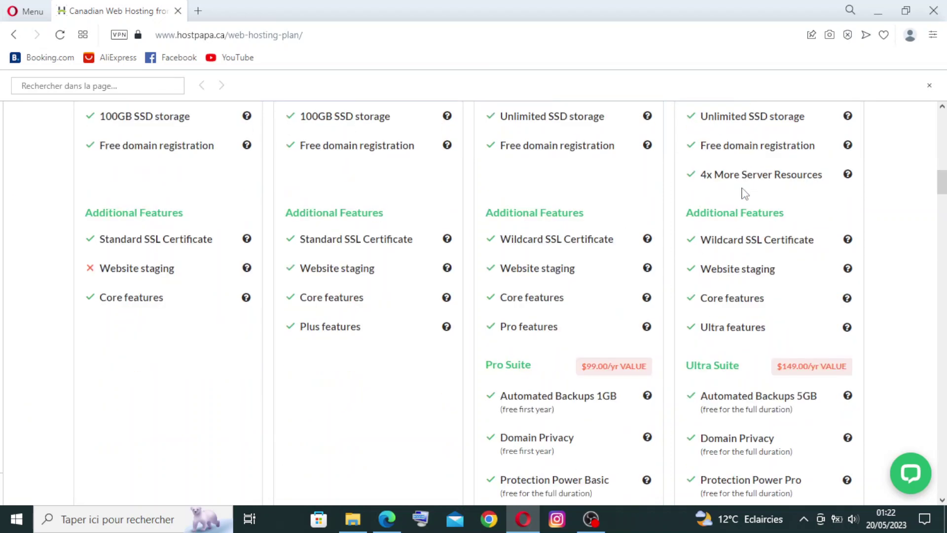
pyautogui.scroll(-3, 743, 192)
pyautogui.scroll(-2, 744, 190)
pyautogui.scroll(3, 744, 189)
pyautogui.scroll(3, 747, 177)
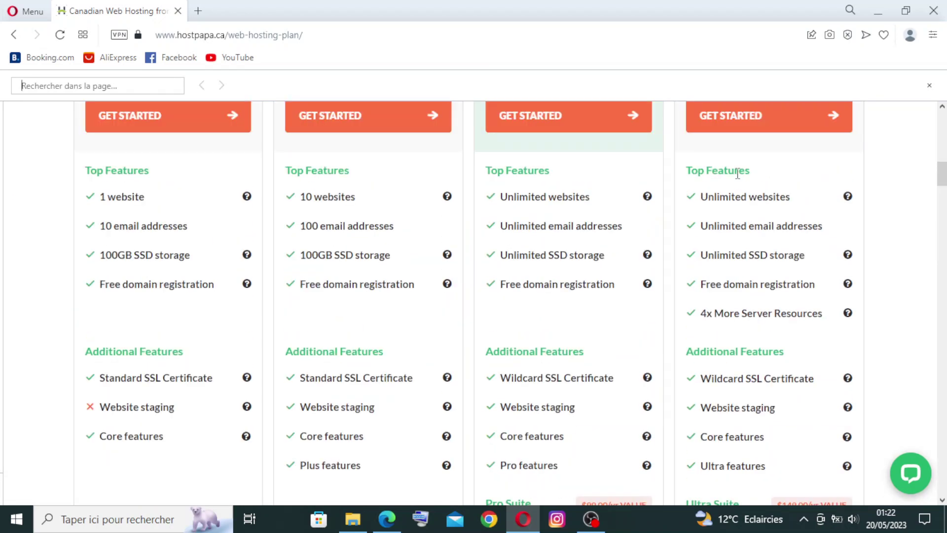
pyautogui.scroll(2, 754, 166)
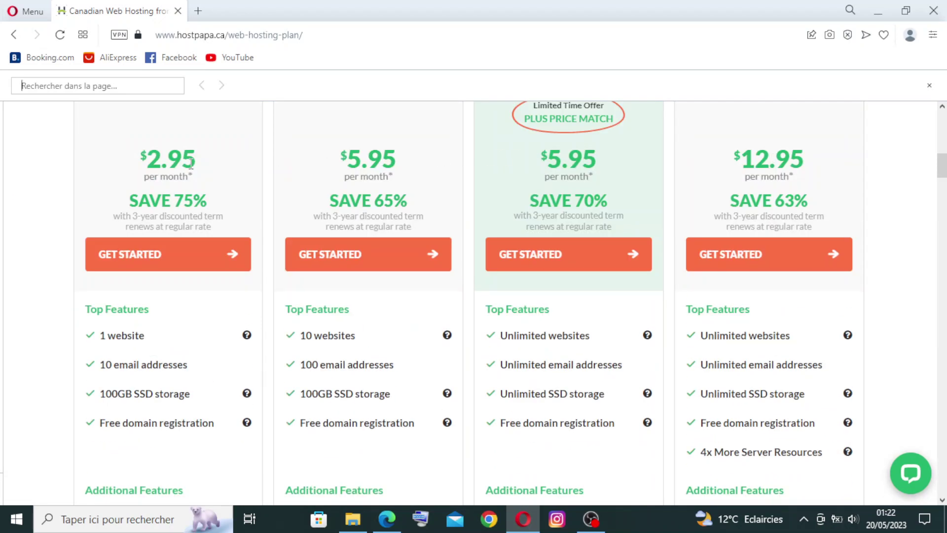
pyautogui.scroll(-3, 192, 177)
pyautogui.scroll(-5, 194, 187)
pyautogui.scroll(-1, 191, 189)
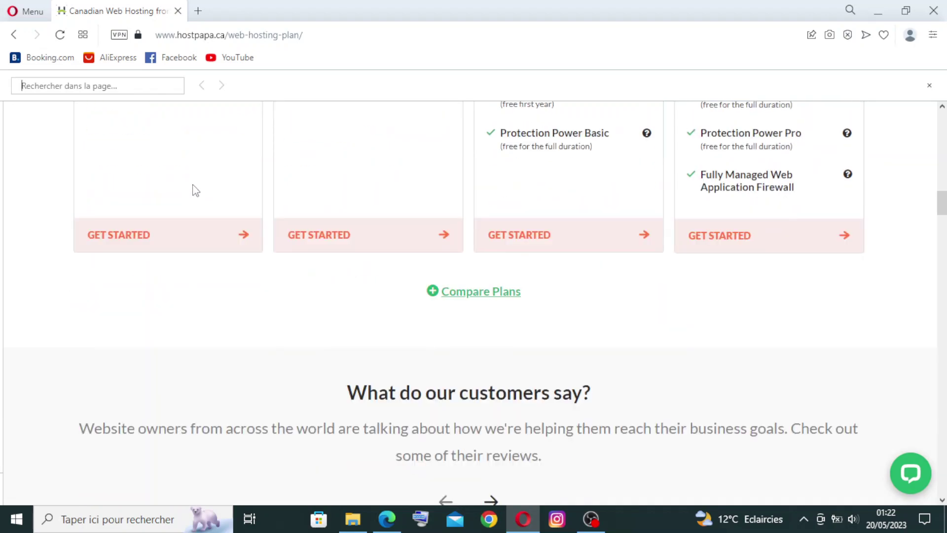
pyautogui.scroll(-5, 527, 234)
pyautogui.scroll(-4, 525, 229)
pyautogui.scroll(5, 523, 232)
pyautogui.scroll(5, 518, 224)
pyautogui.scroll(3, 513, 220)
pyautogui.scroll(4, 513, 217)
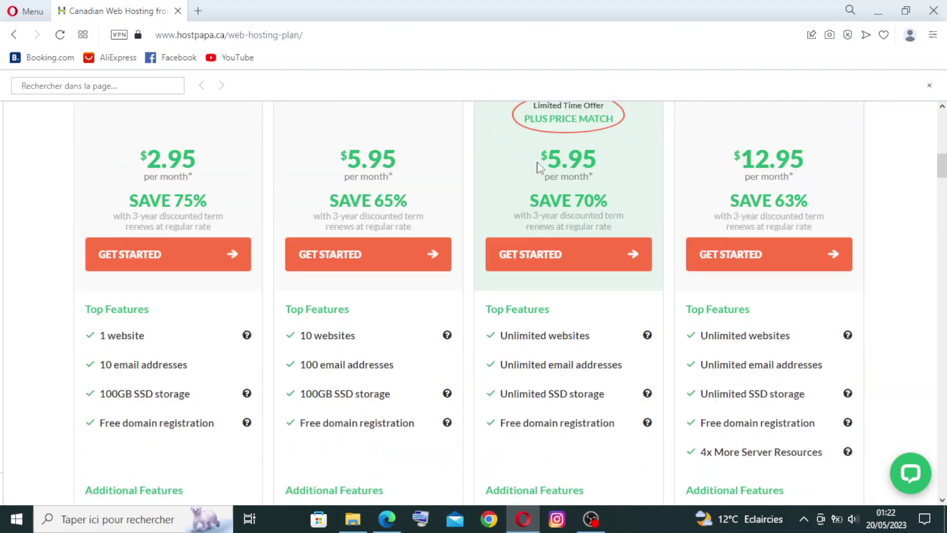
pyautogui.scroll(3, 535, 168)
pyautogui.scroll(5, 535, 169)
pyautogui.scroll(2, 537, 169)
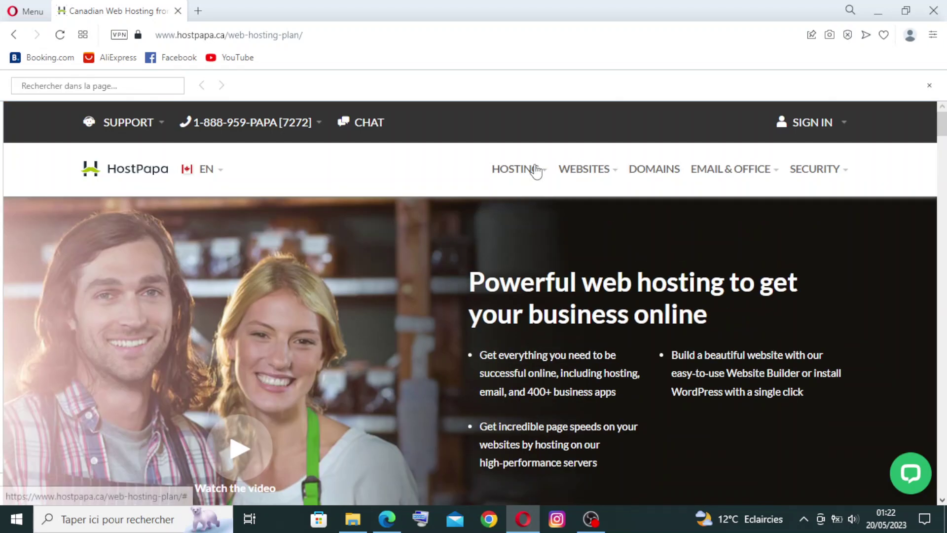
pyautogui.click(810, 133)
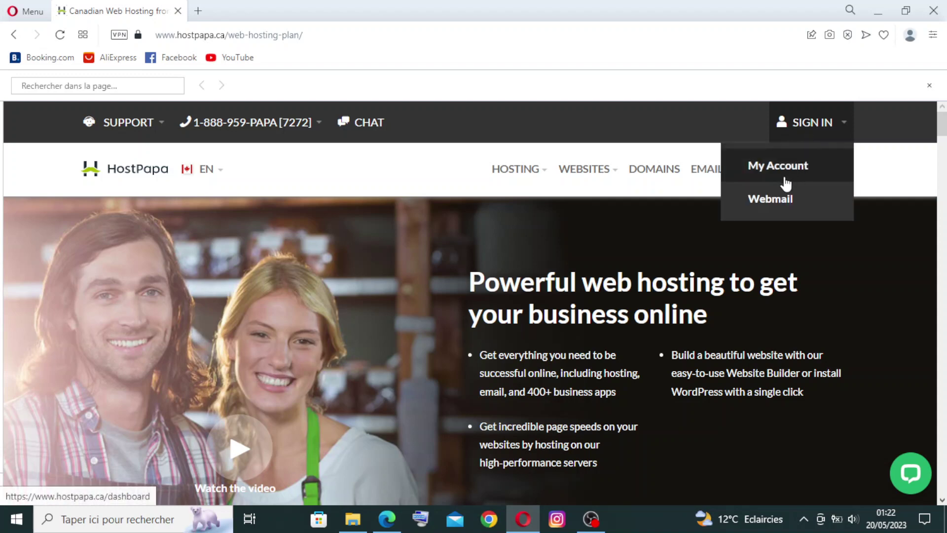
pyautogui.scroll(-3, 622, 124)
pyautogui.scroll(-5, 622, 125)
pyautogui.scroll(-2, 625, 236)
pyautogui.scroll(-1, 625, 233)
pyautogui.scroll(-1, 627, 226)
pyautogui.scroll(3, 627, 232)
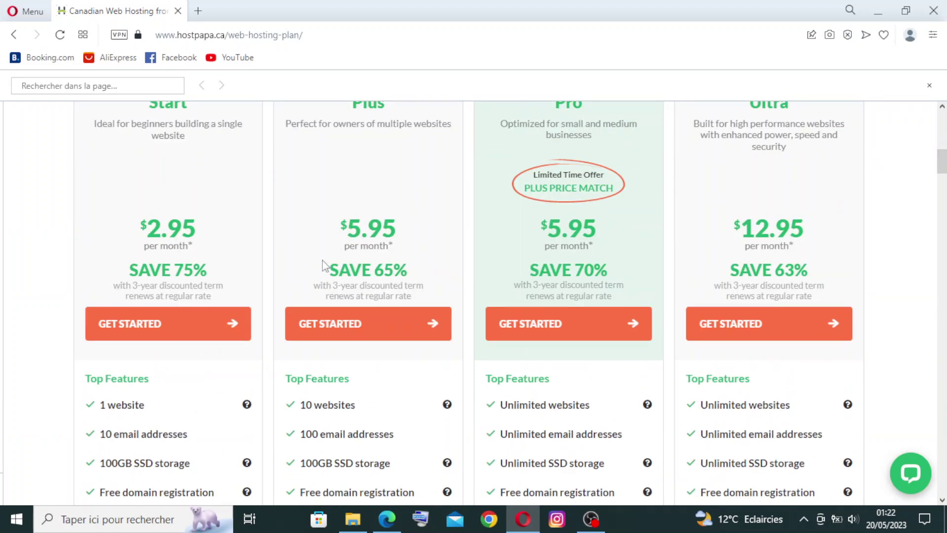
pyautogui.scroll(1, 608, 228)
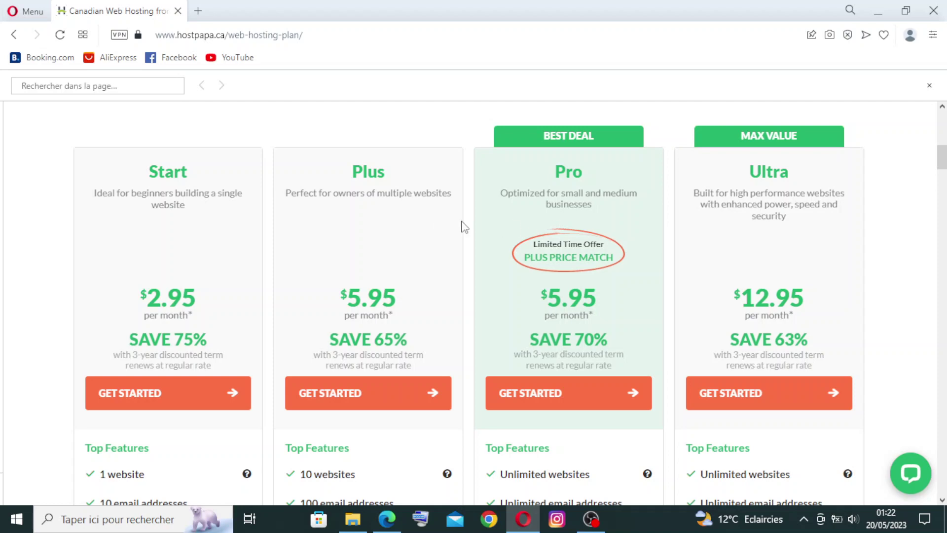
pyautogui.scroll(-2, 319, 222)
pyautogui.scroll(2, 321, 215)
pyautogui.scroll(-1, 323, 223)
pyautogui.scroll(-1, 316, 227)
pyautogui.scroll(2, 222, 178)
pyautogui.scroll(-2, 134, 257)
pyautogui.scroll(-1, 140, 249)
pyautogui.scroll(-4, 141, 249)
pyautogui.scroll(-4, 143, 248)
pyautogui.scroll(3, 145, 254)
pyautogui.scroll(5, 144, 251)
pyautogui.scroll(2, 144, 251)
pyautogui.scroll(-1, 135, 340)
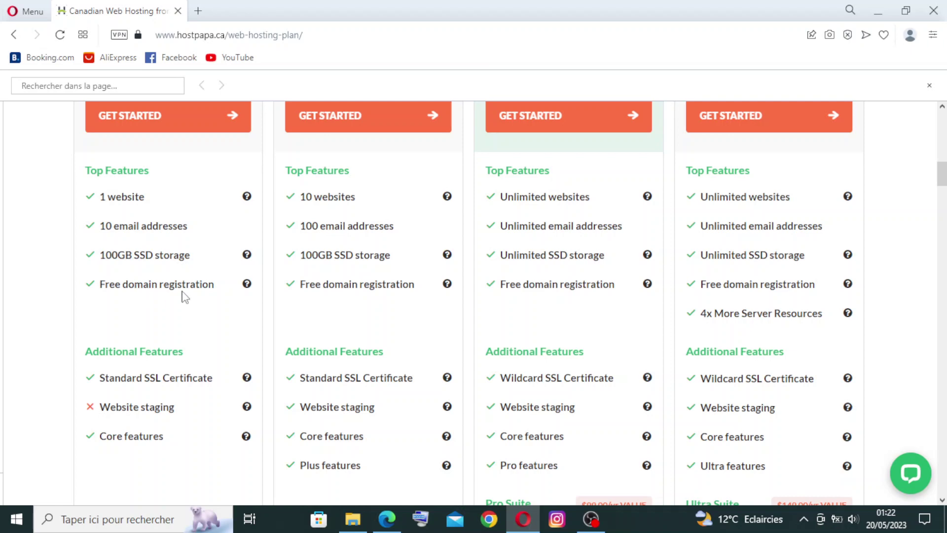
pyautogui.scroll(-2, 178, 289)
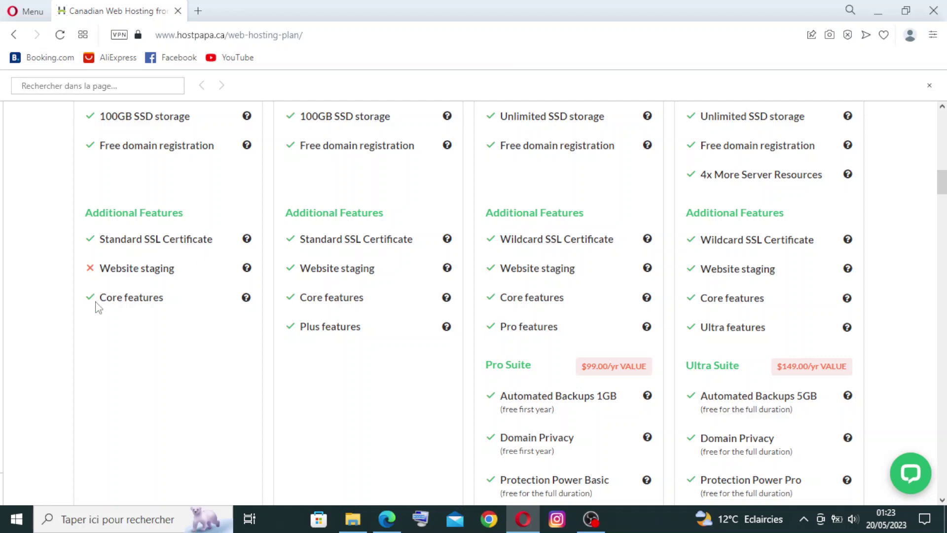
pyautogui.scroll(-2, 130, 282)
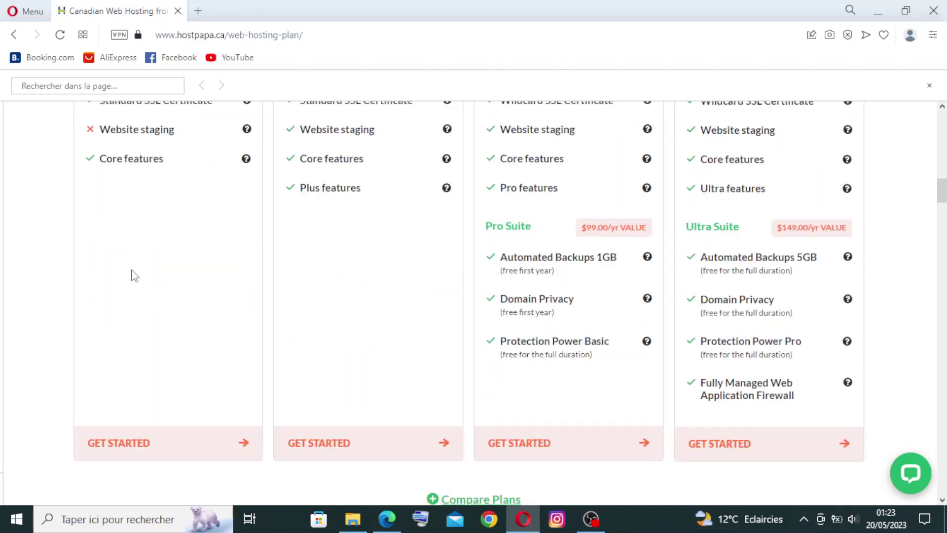
pyautogui.scroll(-2, 131, 275)
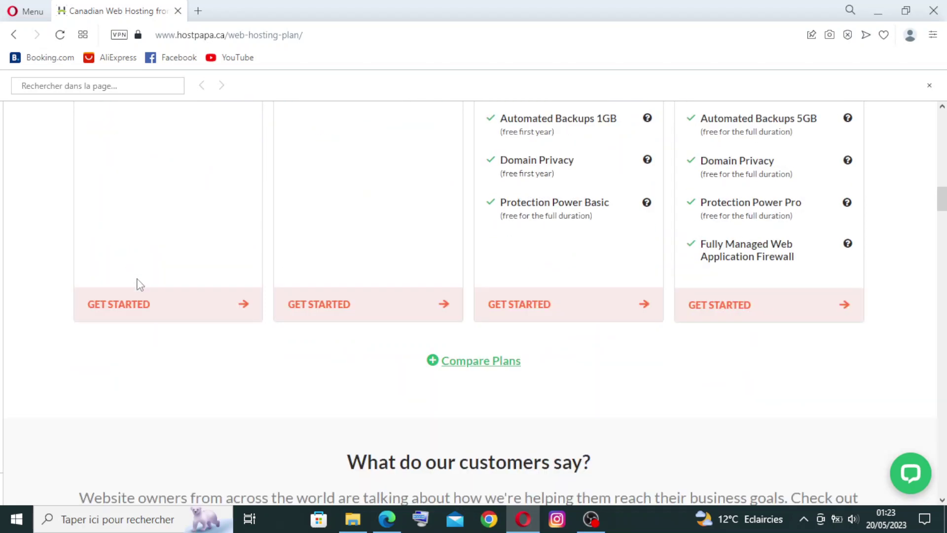
# Step: Select the Start plan at $2.95 per month and continue to the free domain step
pyautogui.click(108, 314)
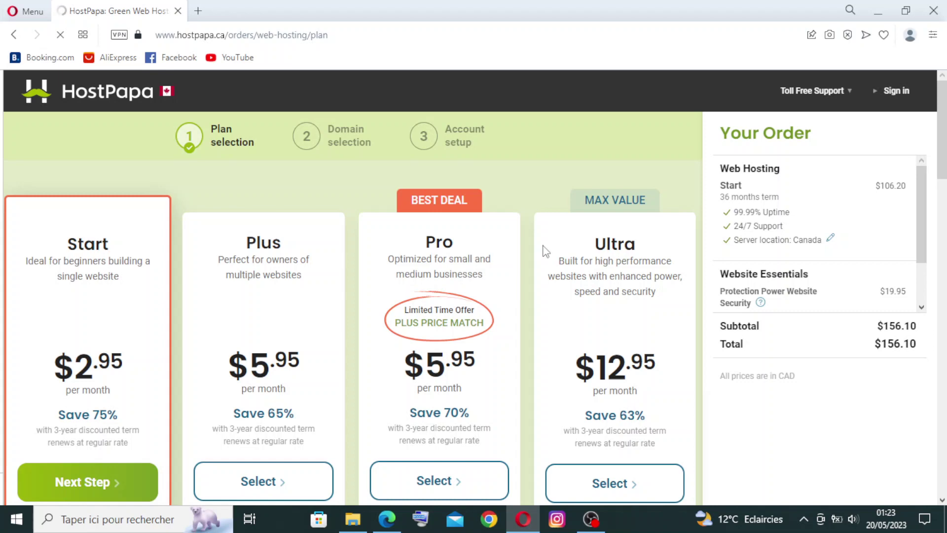
pyautogui.scroll(-1, 542, 253)
pyautogui.scroll(-1, 540, 254)
pyautogui.scroll(1, 535, 257)
pyautogui.scroll(1, 536, 257)
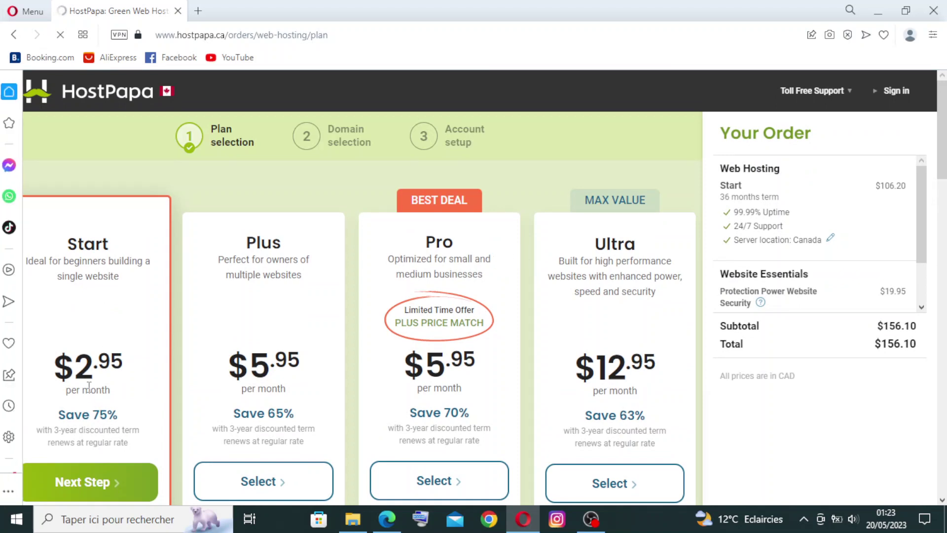
pyautogui.scroll(-1, 121, 324)
pyautogui.scroll(-1, 104, 340)
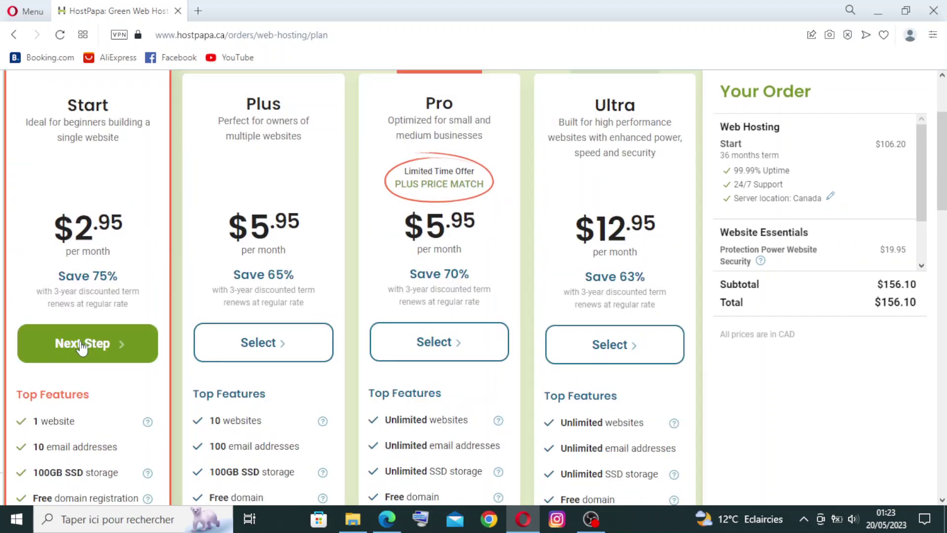
pyautogui.click(75, 350)
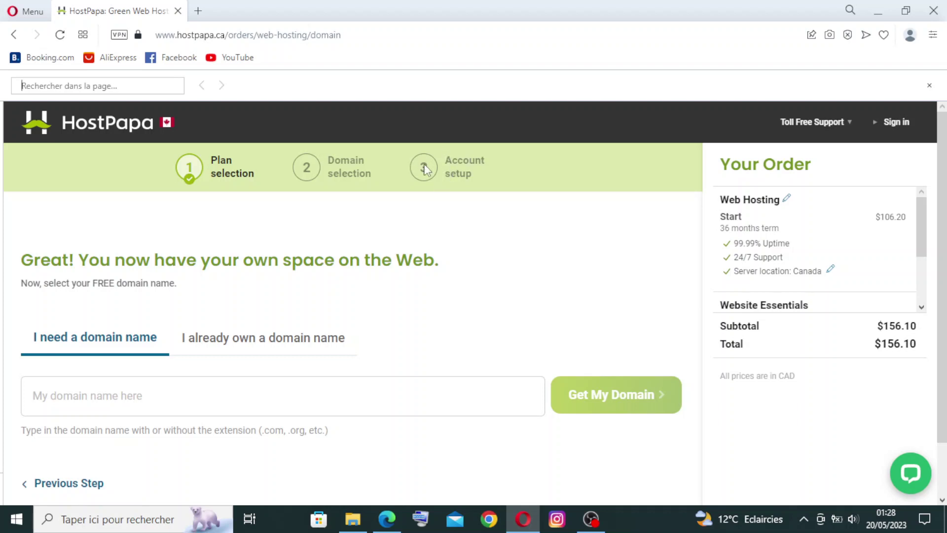
pyautogui.scroll(-1, 414, 189)
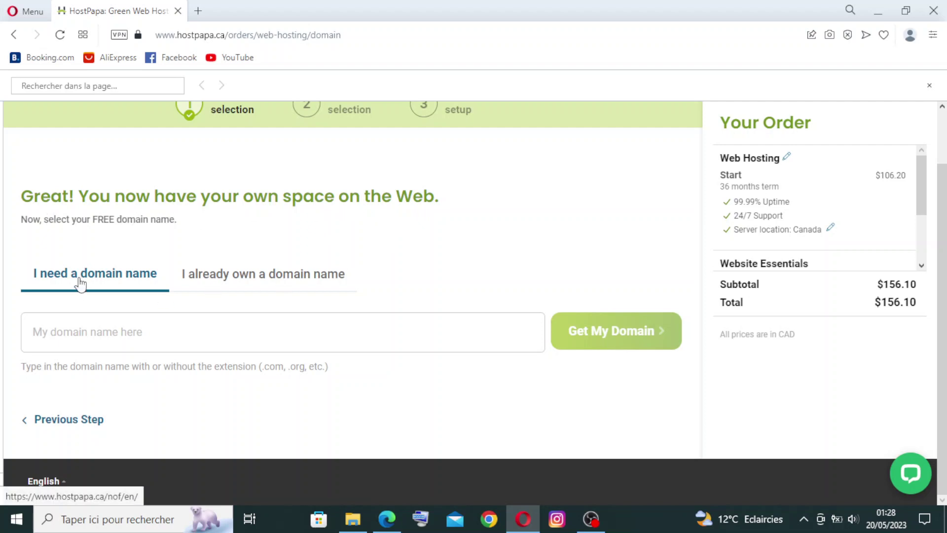
pyautogui.click(271, 281)
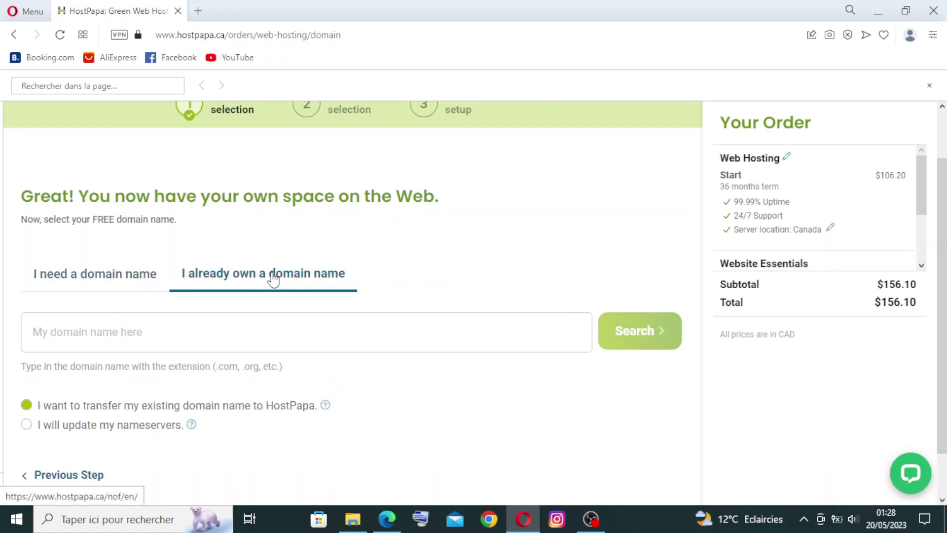
pyautogui.click(183, 329)
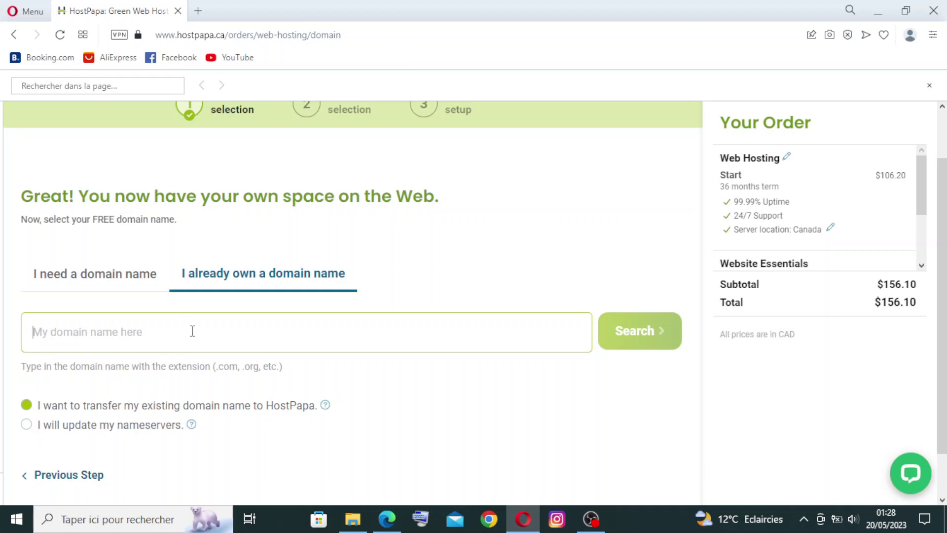
pyautogui.write('www')
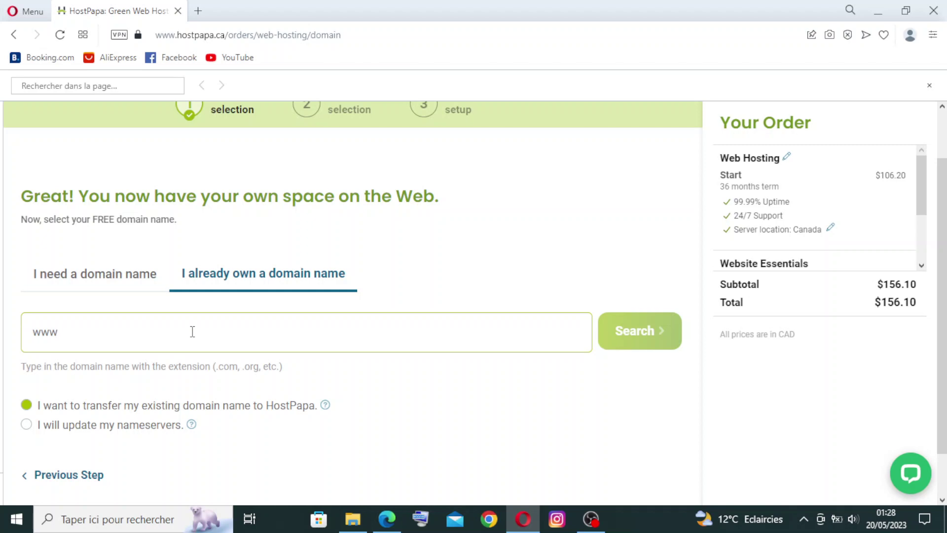
pyautogui.write('.academy.c')
pyautogui.write('o.u')
pyautogui.write('k')
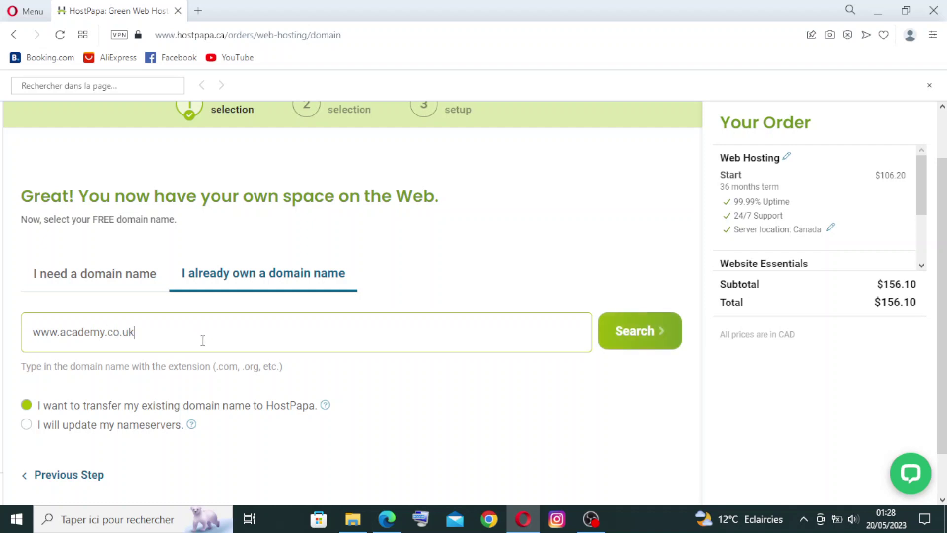
# Step: Submit the owned domain, then fill in first name, last name and company
pyautogui.click(662, 335)
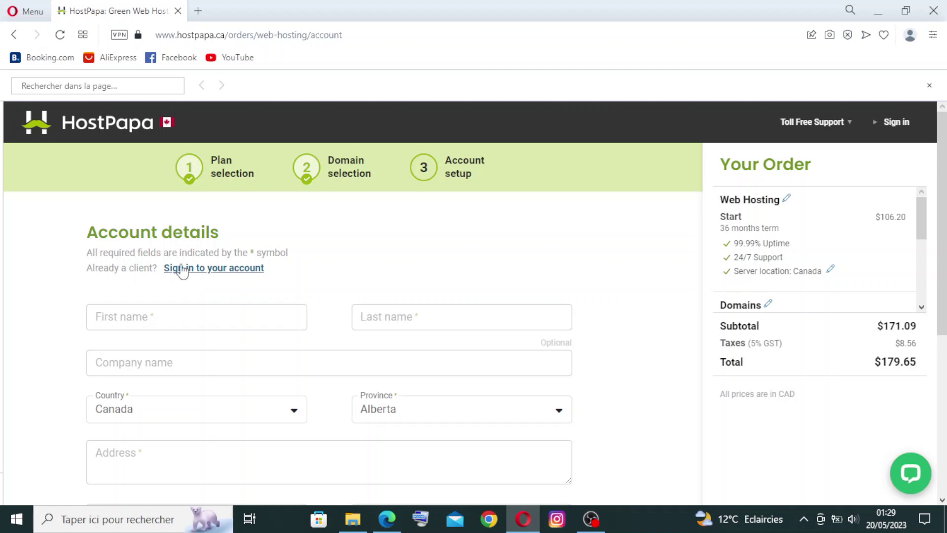
pyautogui.click(162, 318)
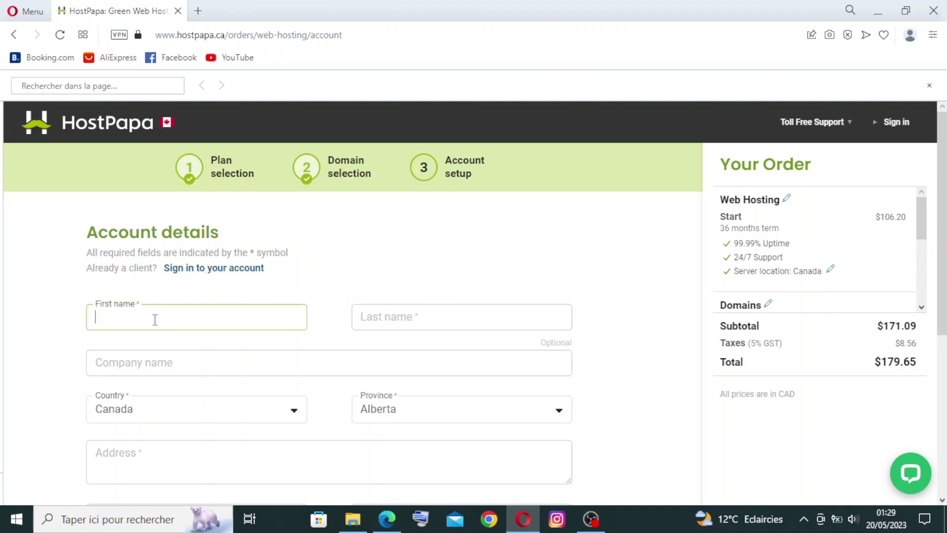
pyautogui.moveTo(421, 314); pyautogui.dragTo(407, 321)
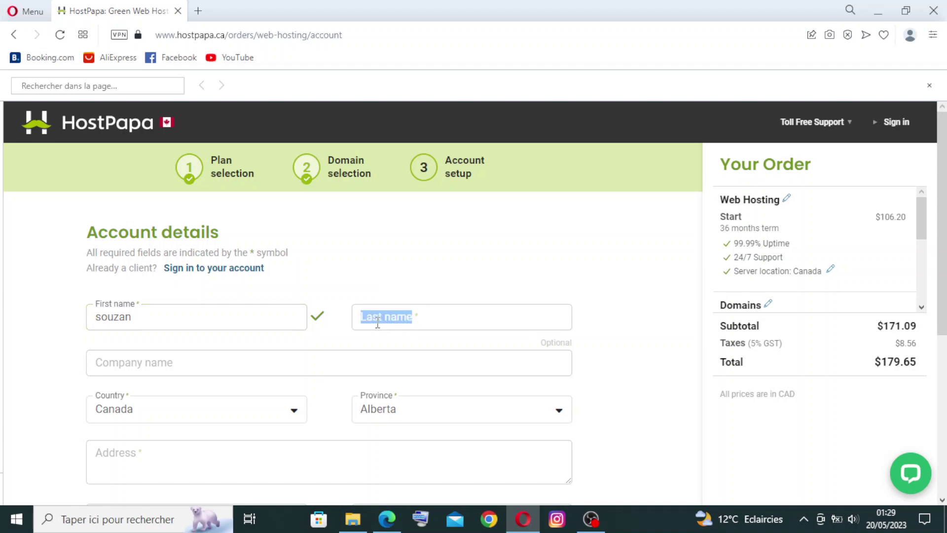
pyautogui.click(434, 317)
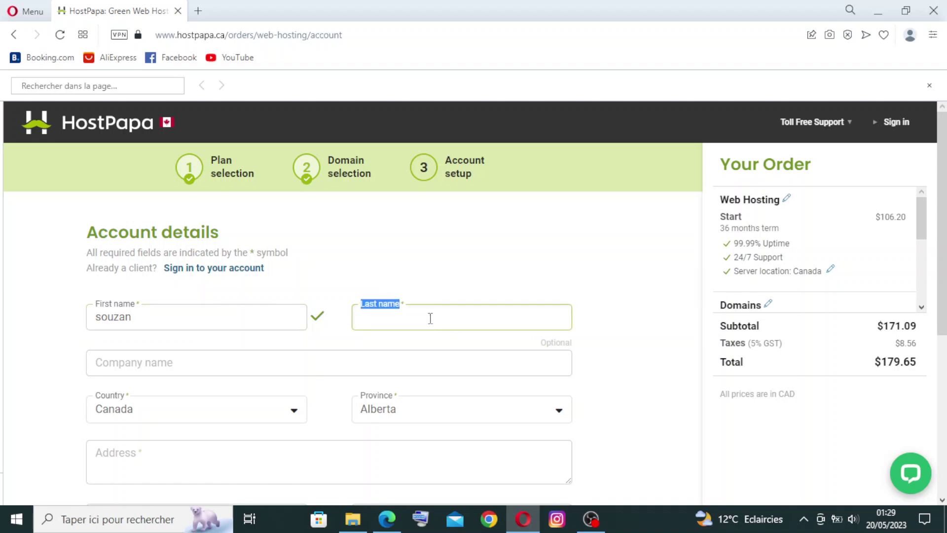
pyautogui.click(411, 319)
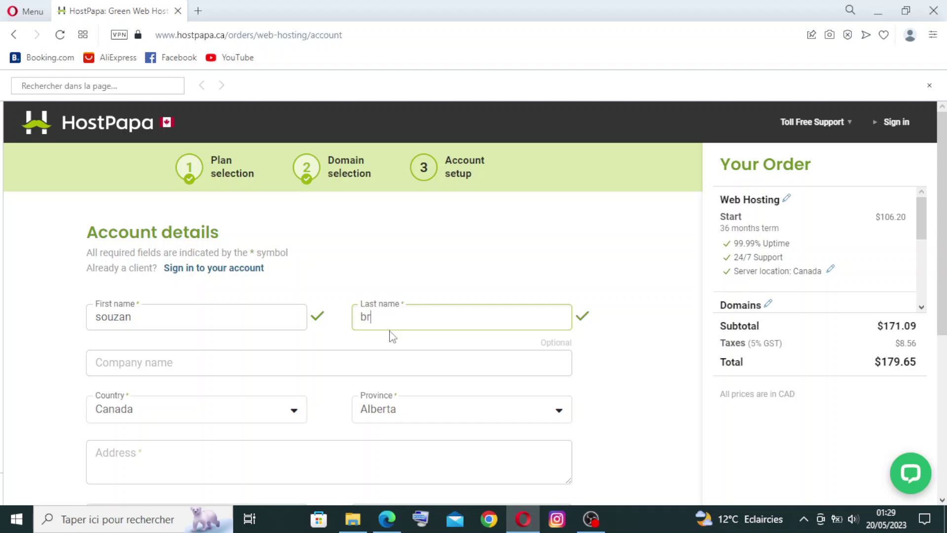
pyautogui.scroll(-1, 348, 322)
pyautogui.click(231, 301)
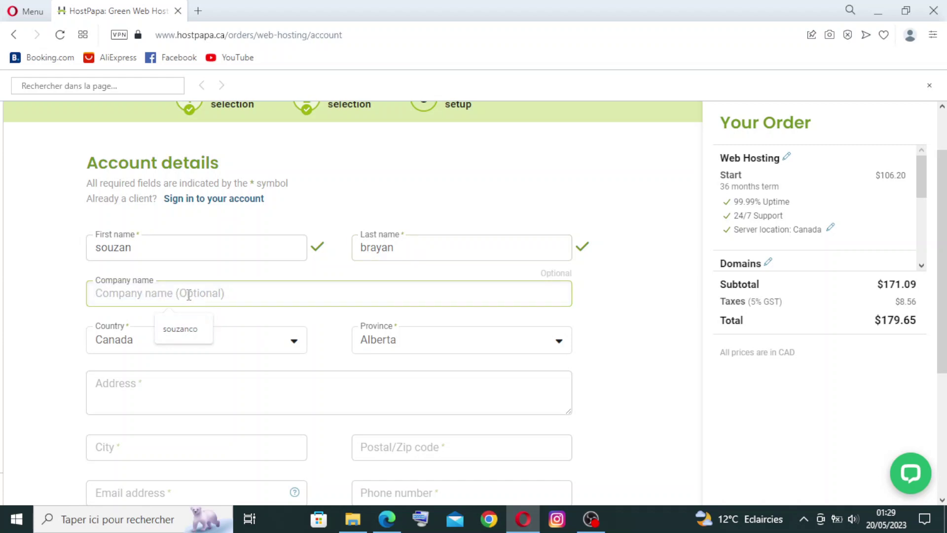
pyautogui.click(178, 329)
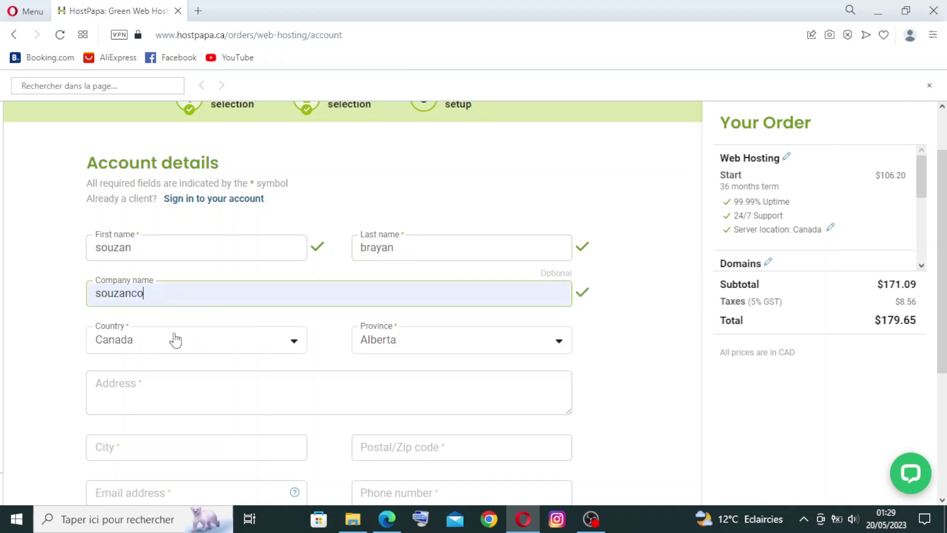
# Step: Set country to United States and state to Colorado, and autofill the email address
pyautogui.click(170, 342)
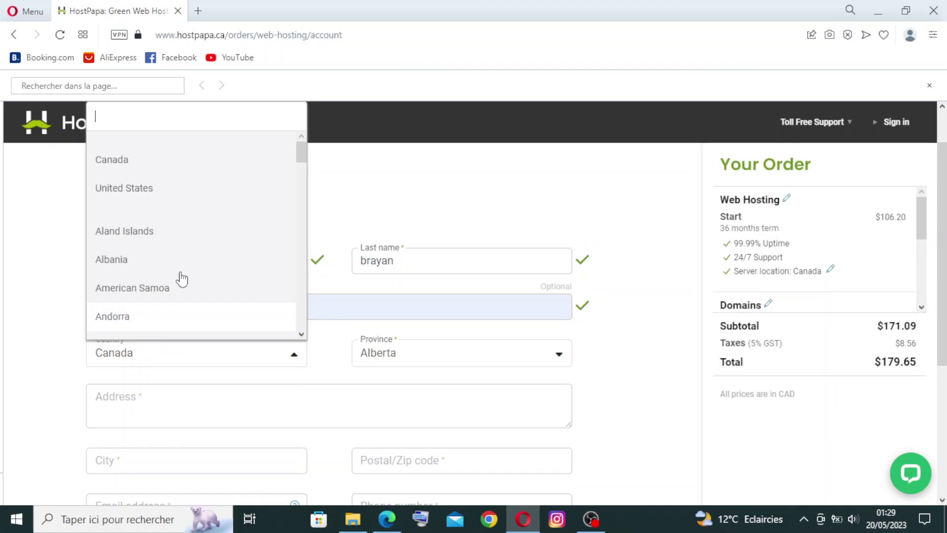
pyautogui.click(189, 191)
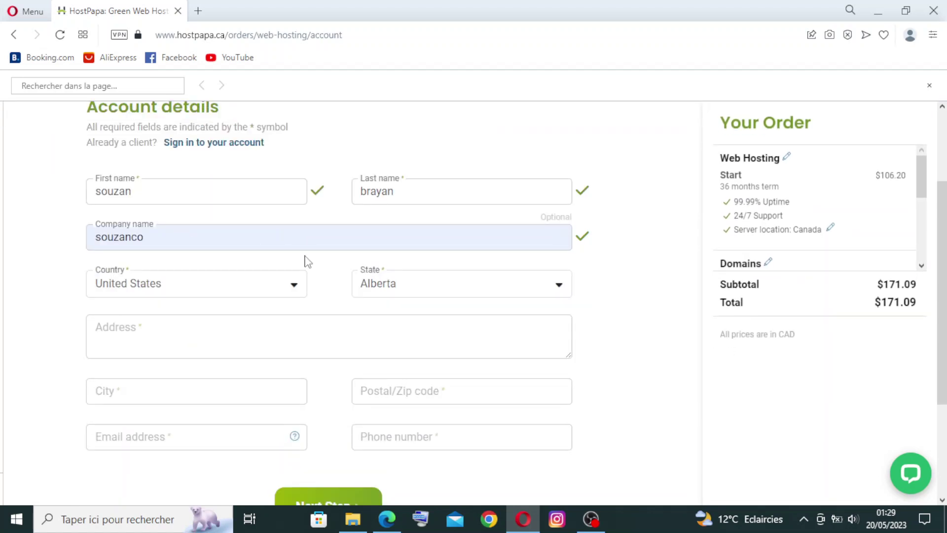
pyautogui.click(448, 285)
pyautogui.scroll(-3, 436, 311)
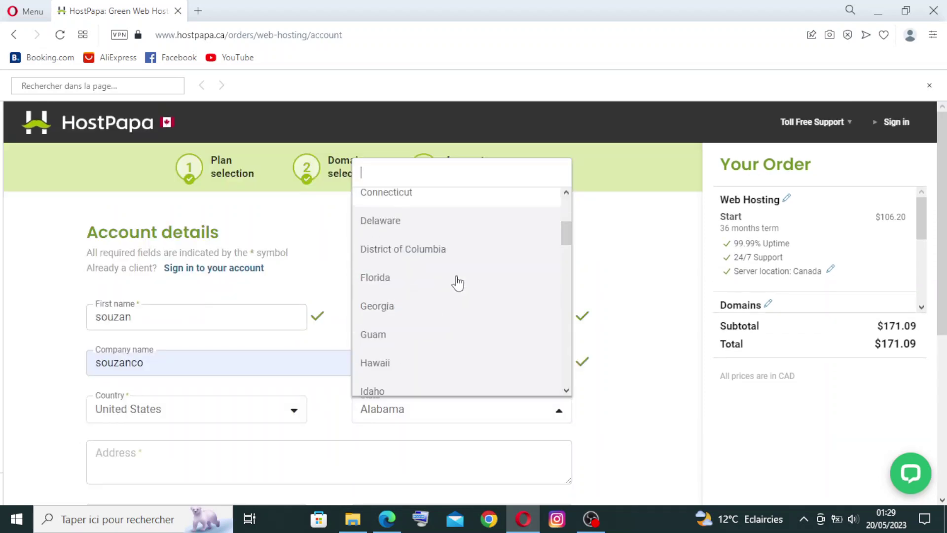
pyautogui.scroll(-6, 458, 280)
pyautogui.scroll(-6, 467, 277)
pyautogui.scroll(-3, 466, 280)
pyautogui.scroll(5, 466, 281)
pyautogui.scroll(4, 467, 283)
pyautogui.scroll(4, 467, 280)
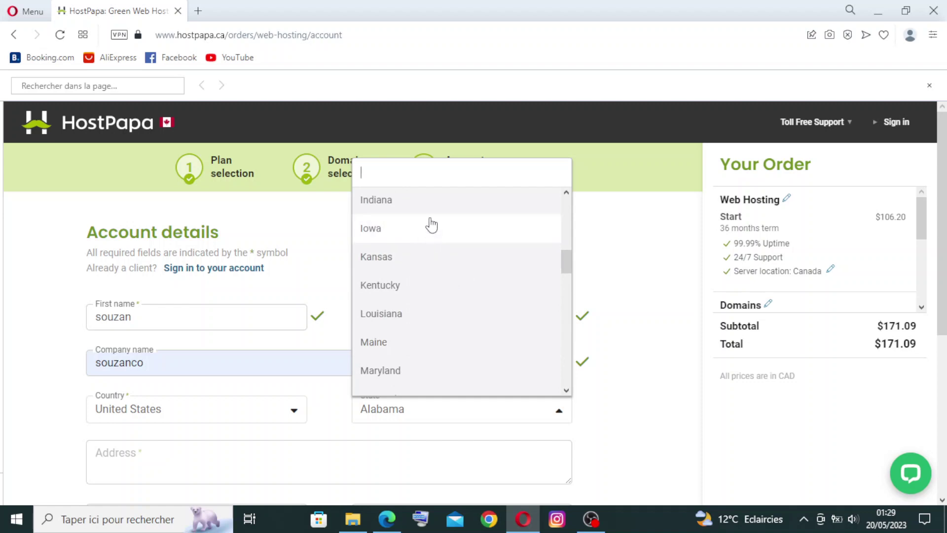
pyautogui.scroll(4, 443, 252)
pyautogui.click(447, 198)
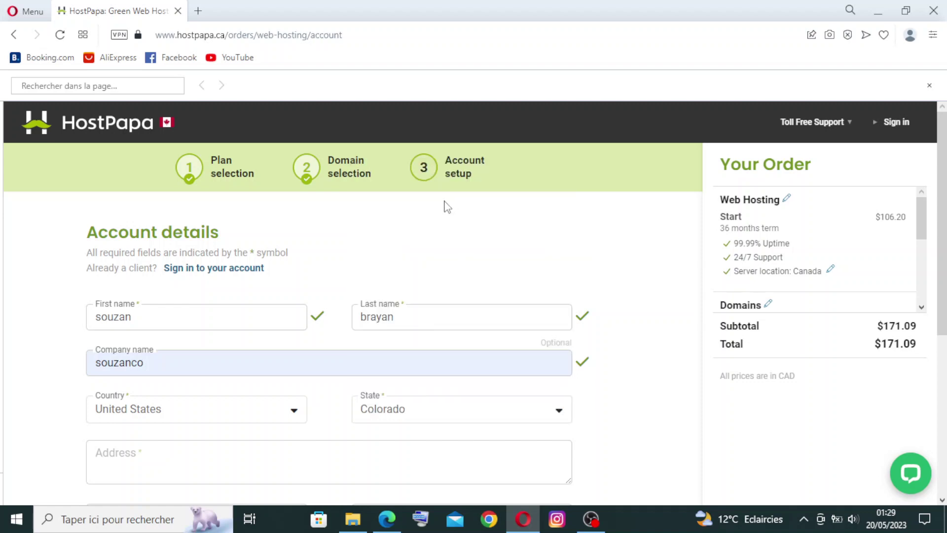
pyautogui.scroll(-3, 443, 215)
pyautogui.scroll(-1, 442, 217)
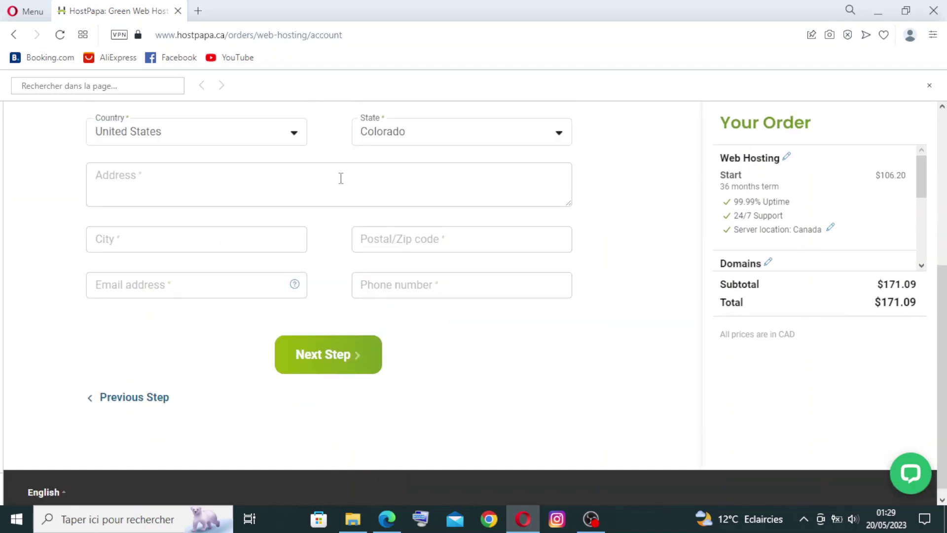
pyautogui.click(201, 177)
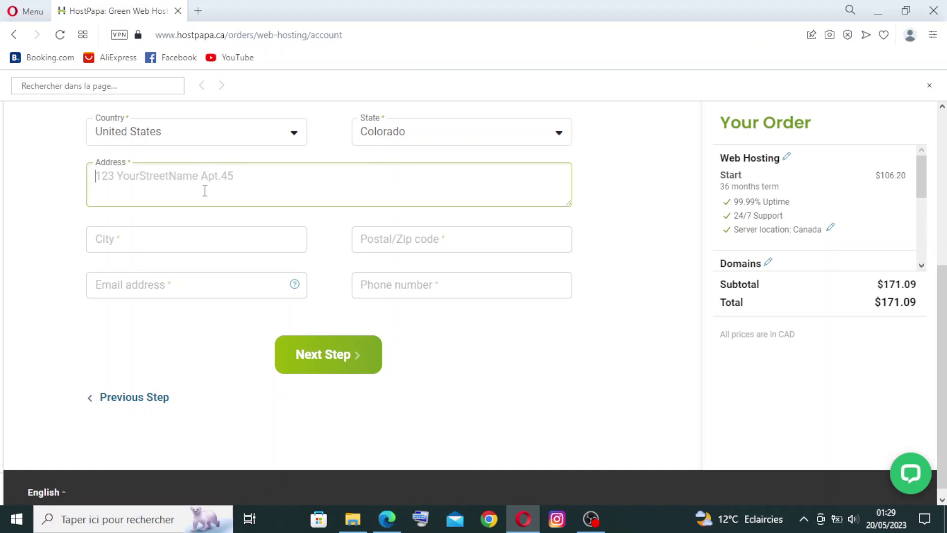
pyautogui.click(133, 242)
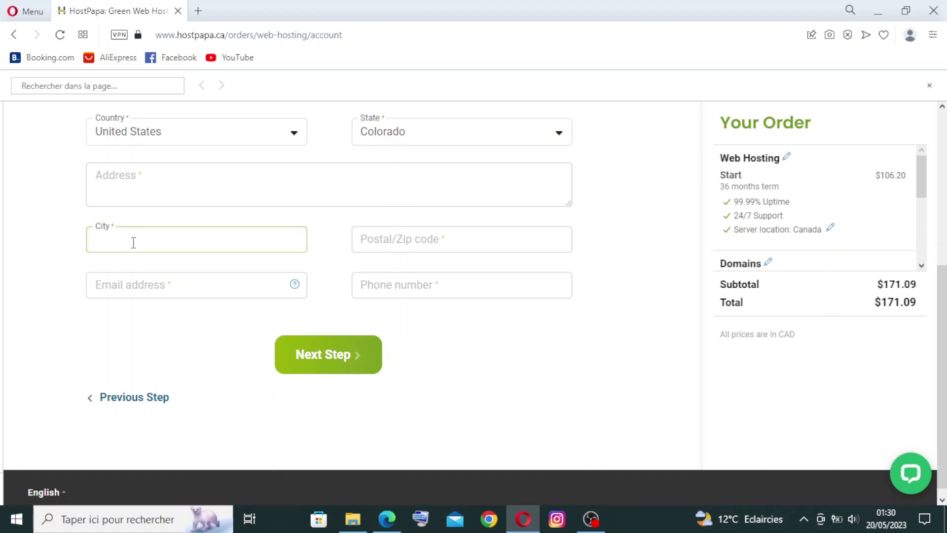
pyautogui.click(394, 246)
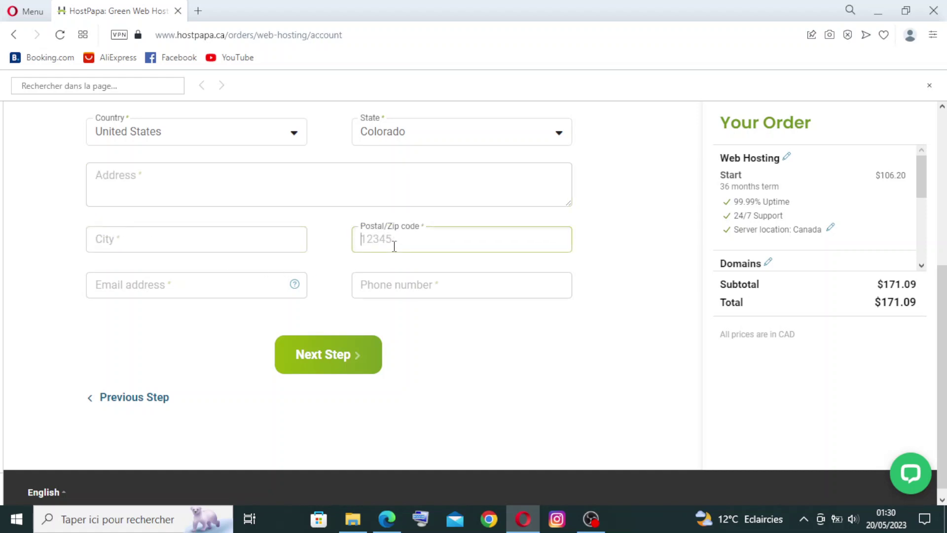
pyautogui.click(149, 289)
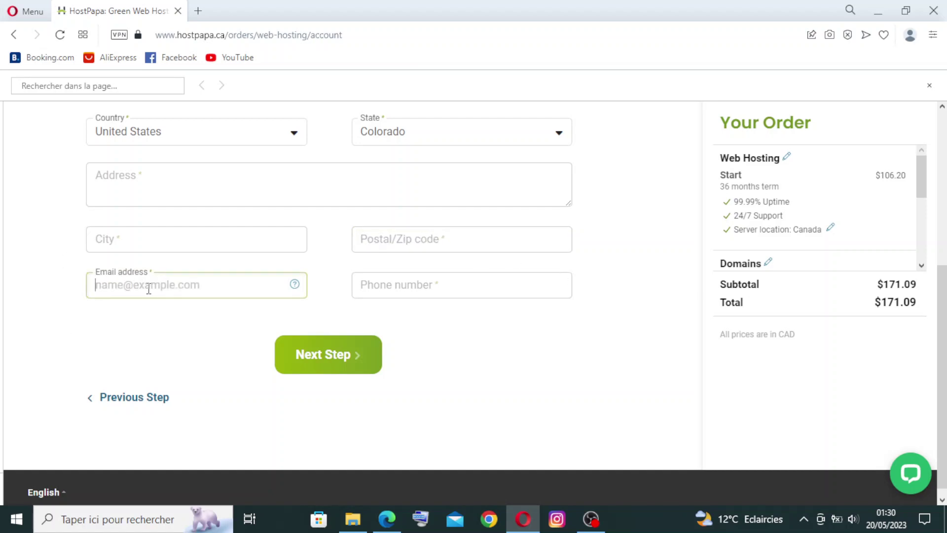
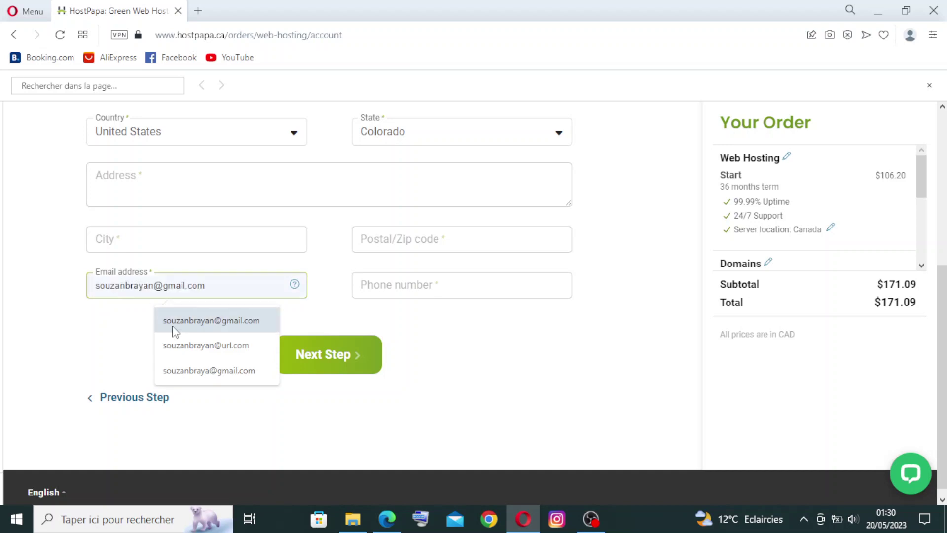
pyautogui.click(174, 326)
pyautogui.click(446, 288)
pyautogui.scroll(4, 439, 288)
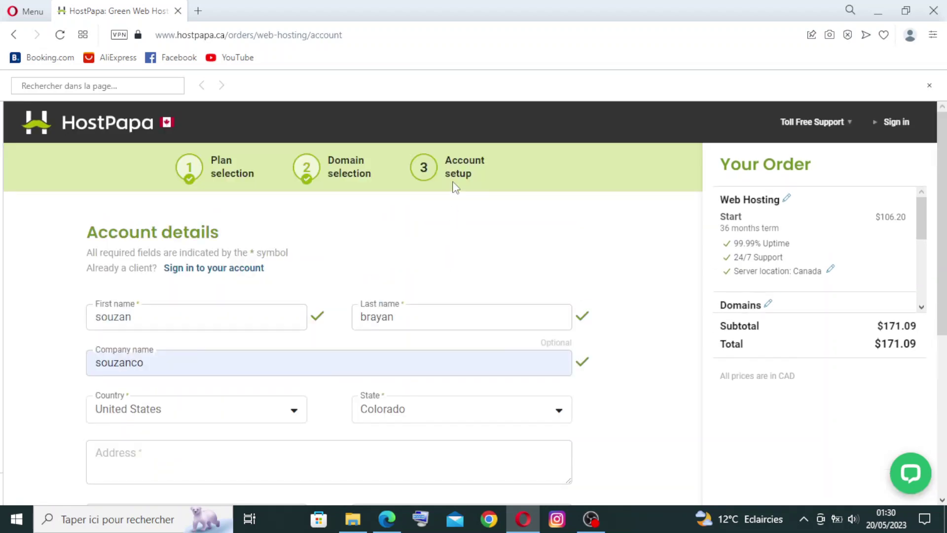
pyautogui.scroll(-1, 445, 161)
pyautogui.scroll(-1, 454, 158)
pyautogui.scroll(-1, 460, 157)
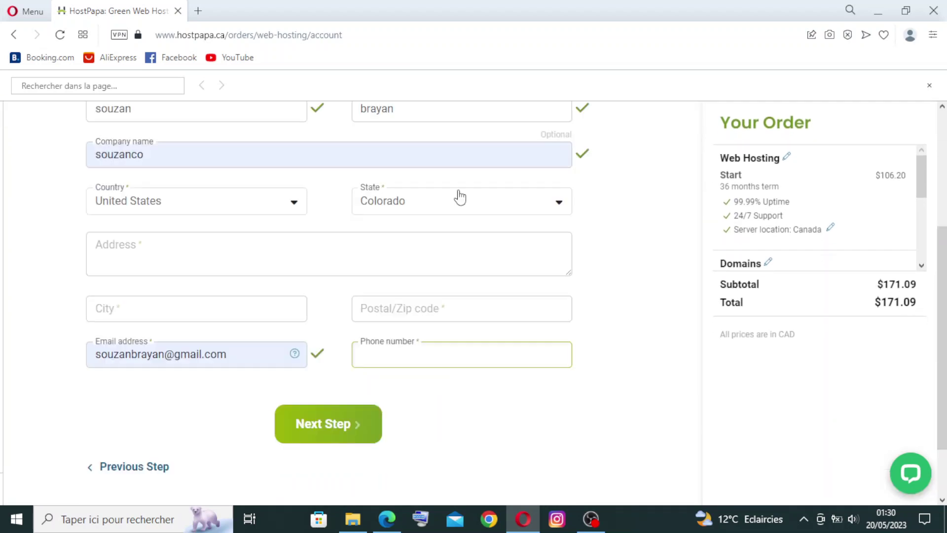
pyautogui.scroll(-1, 459, 194)
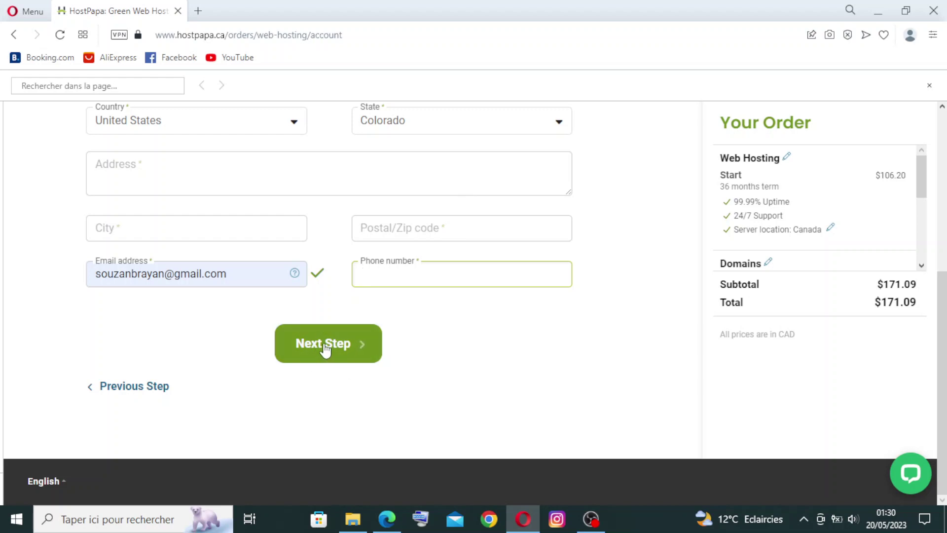
pyautogui.scroll(4, 323, 353)
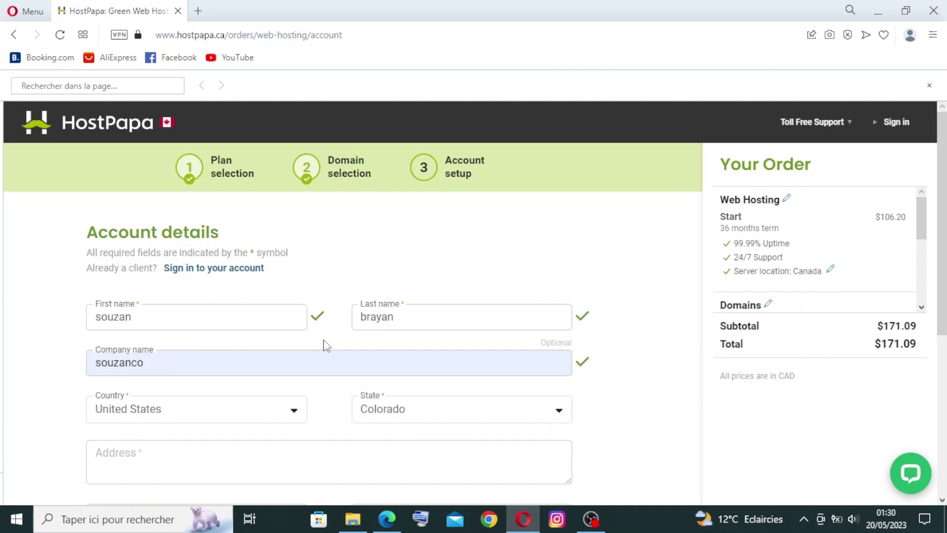
pyautogui.scroll(-4, 325, 345)
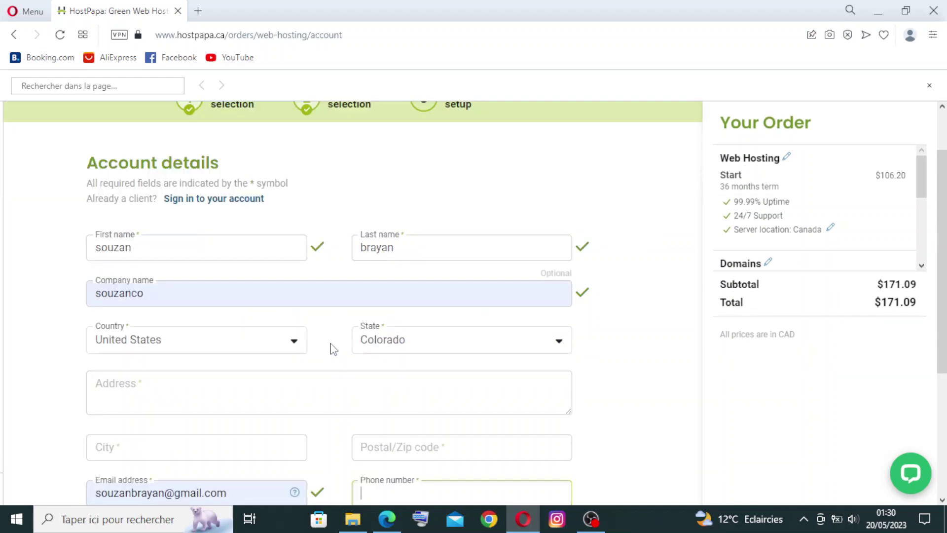
pyautogui.scroll(4, 332, 343)
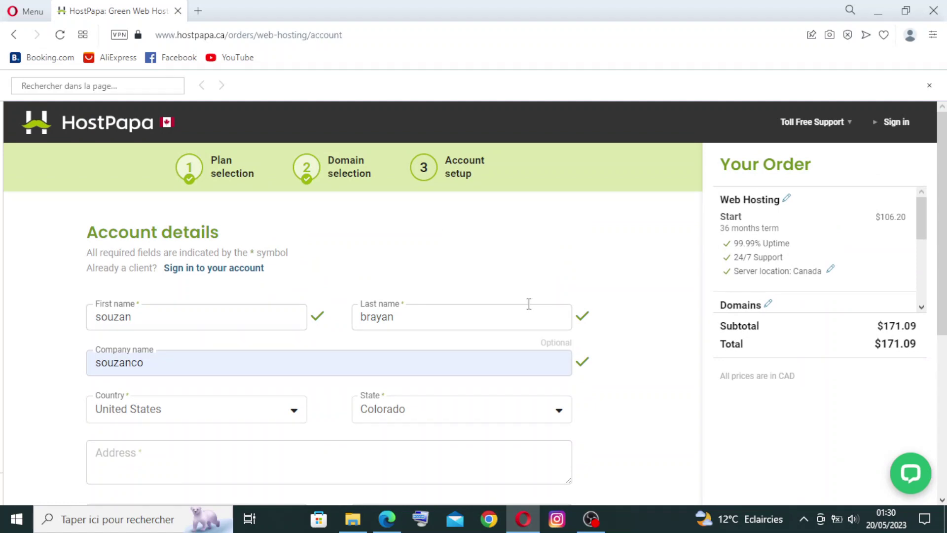
# Step: Go back from account details to the academy.co.uk domain step
pyautogui.click(13, 35)
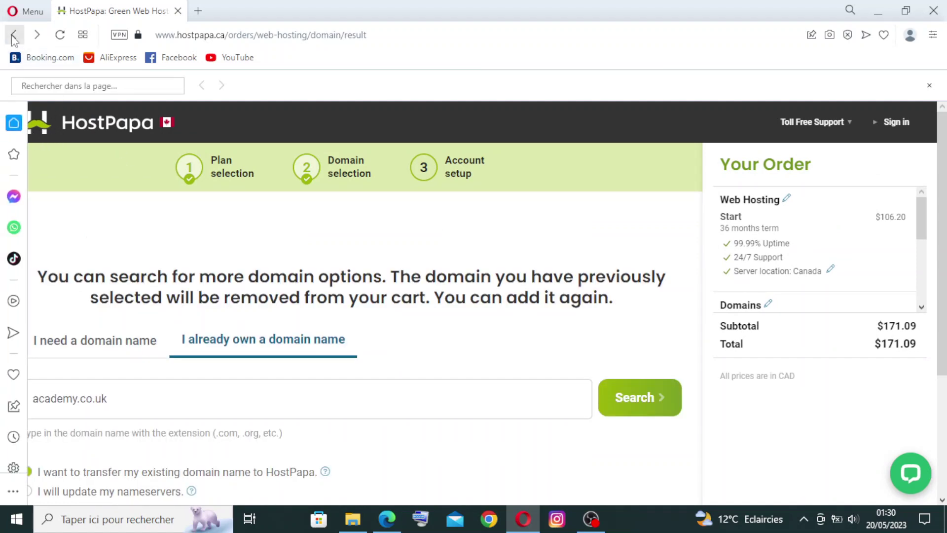
# Step: Back out past the domain and plan pages, then return to the HostPapa homepage via the logo
pyautogui.click(14, 35)
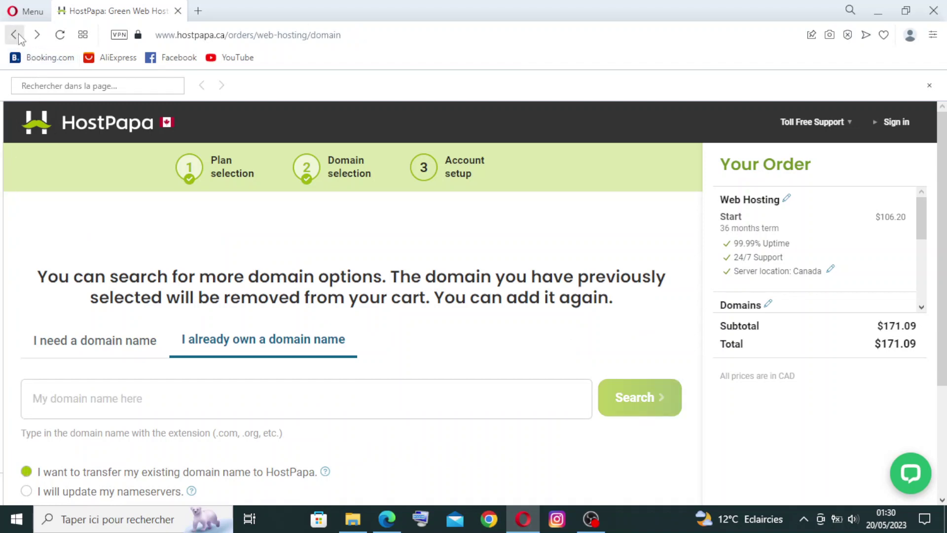
pyautogui.click(14, 35)
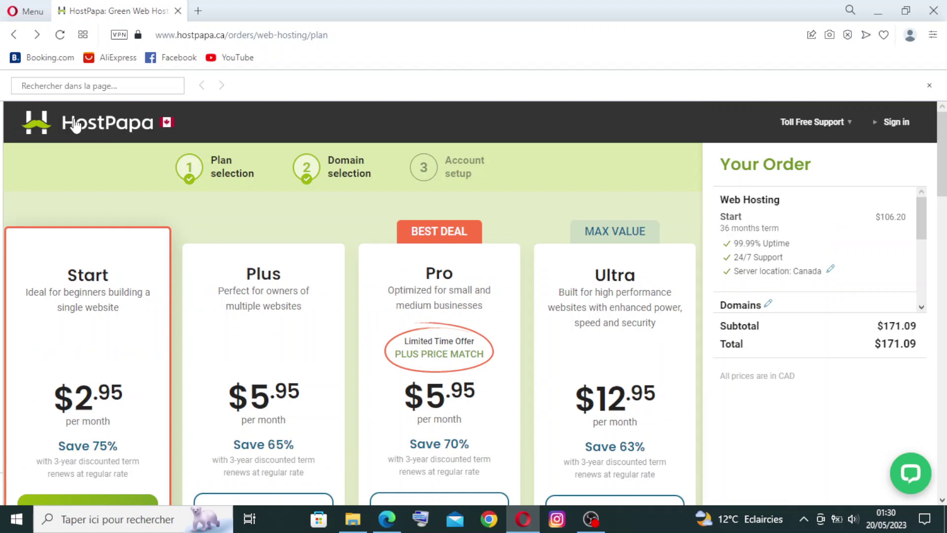
pyautogui.click(103, 134)
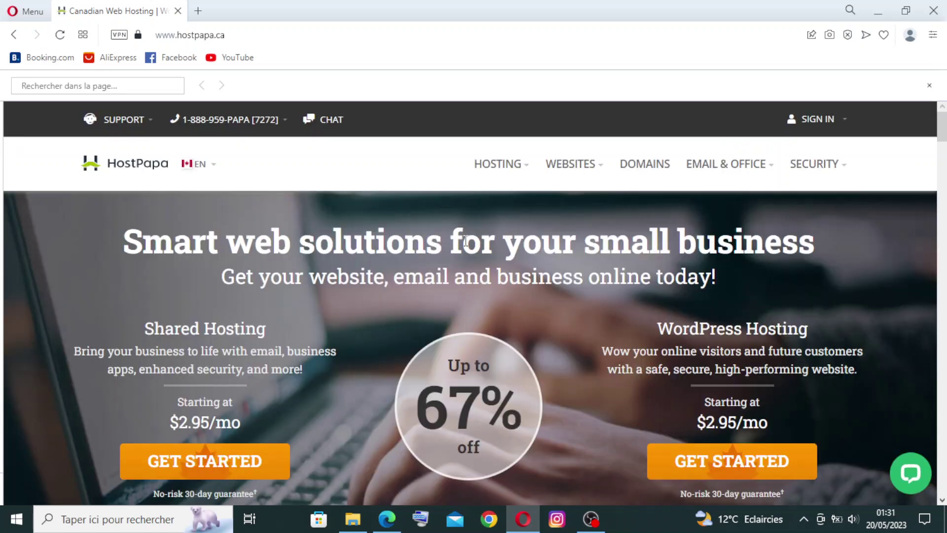
pyautogui.scroll(-2, 478, 241)
pyautogui.scroll(-5, 381, 265)
pyautogui.scroll(-5, 406, 256)
pyautogui.scroll(-5, 415, 261)
pyautogui.scroll(5, 440, 247)
pyautogui.scroll(5, 440, 247)
pyautogui.scroll(5, 434, 247)
pyautogui.scroll(3, 434, 246)
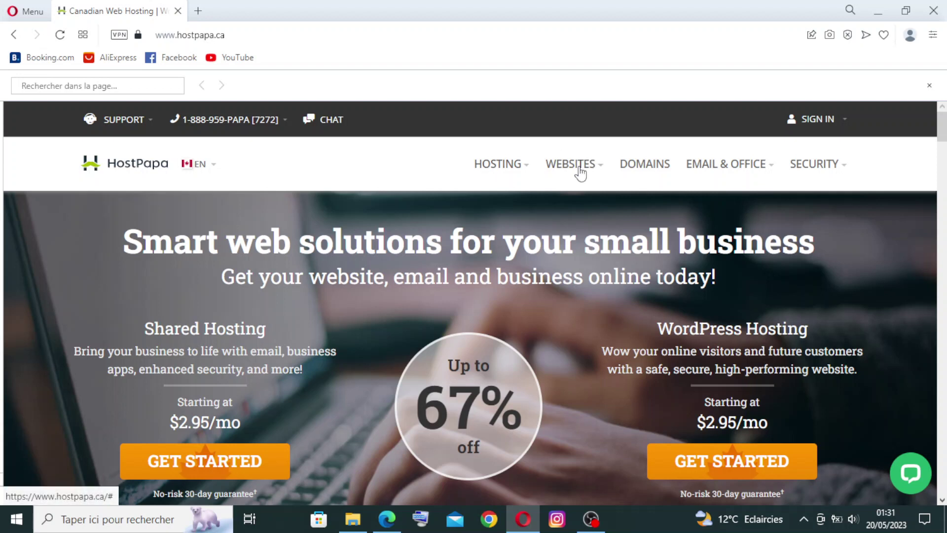
# Step: Show the Websites menu, then the Email & Office dropdown with Google Workspace and Microsoft 365
pyautogui.click(596, 169)
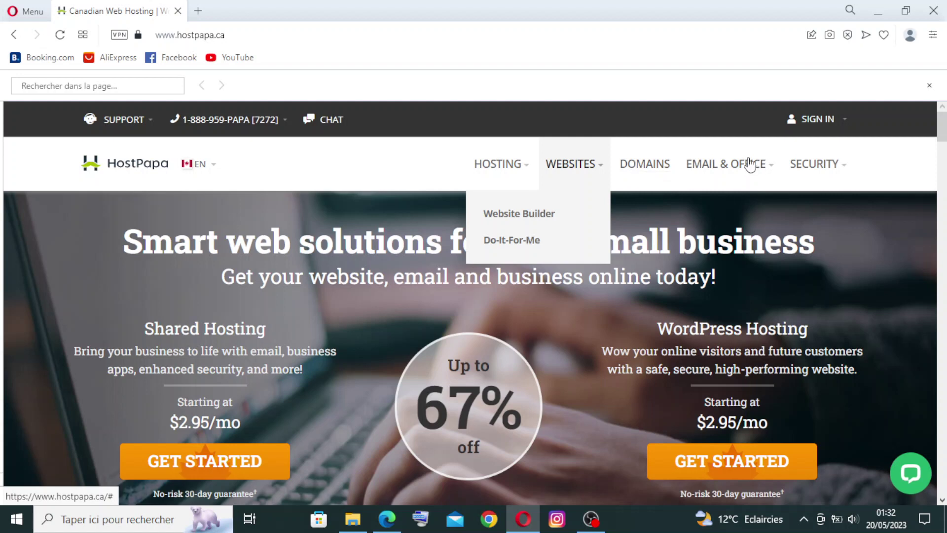
pyautogui.click(773, 173)
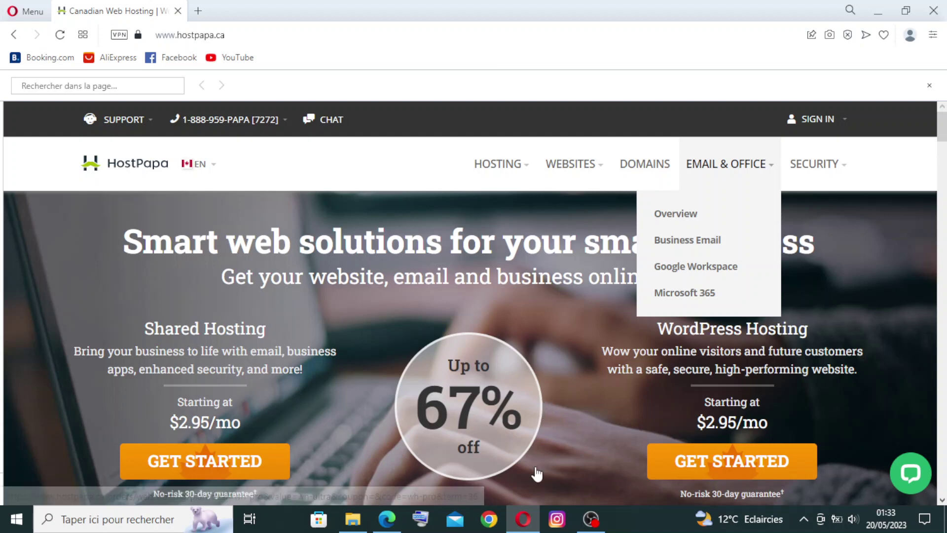
pyautogui.scroll(-2, 605, 296)
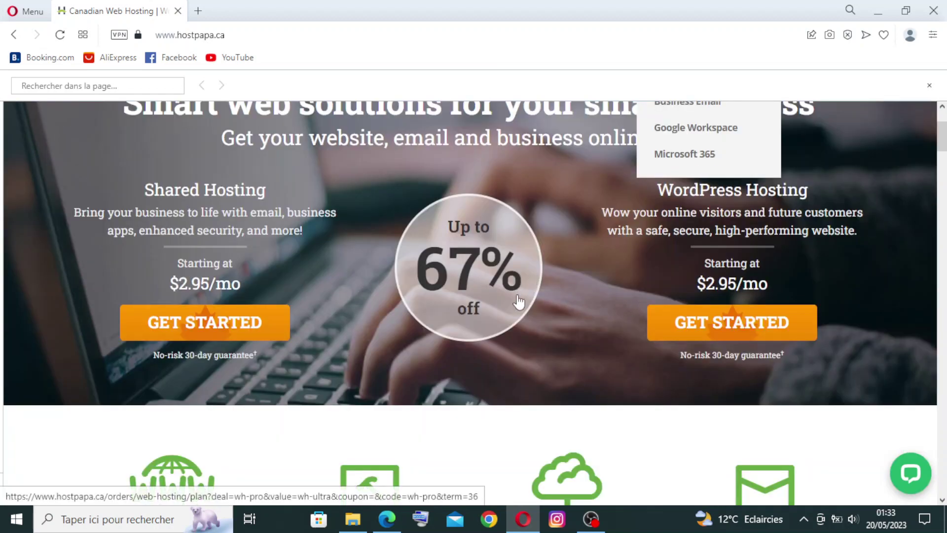
pyautogui.scroll(-1, 350, 324)
pyautogui.scroll(-2, 560, 331)
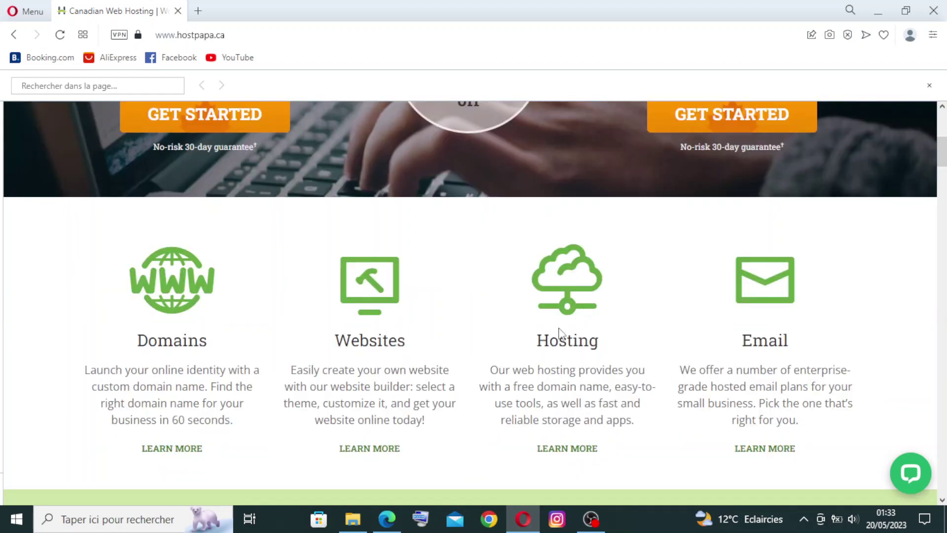
pyautogui.scroll(-2, 603, 195)
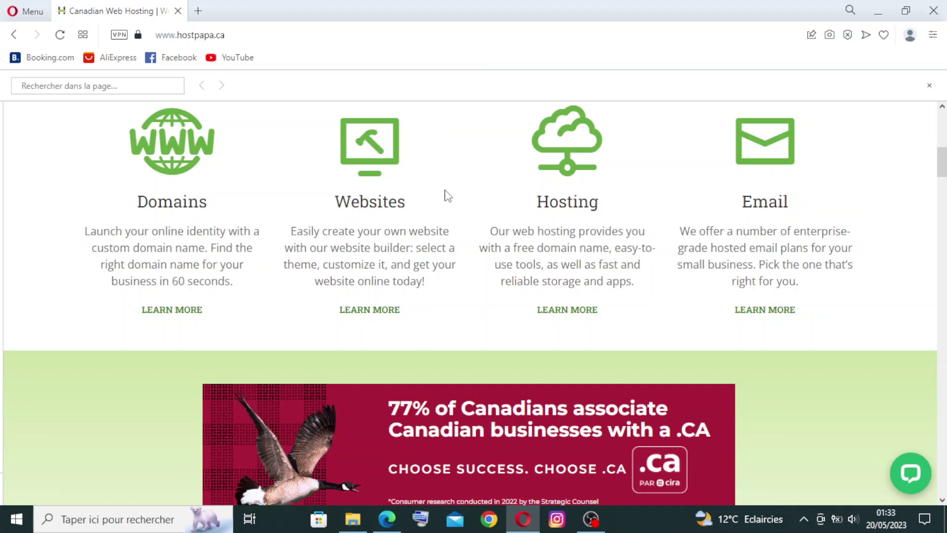
pyautogui.scroll(-2, 462, 200)
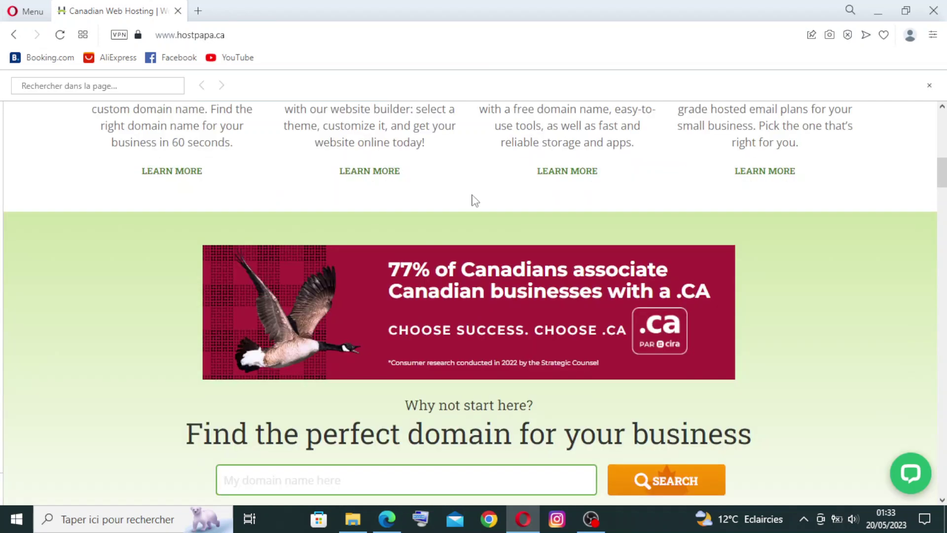
pyautogui.scroll(-1, 475, 200)
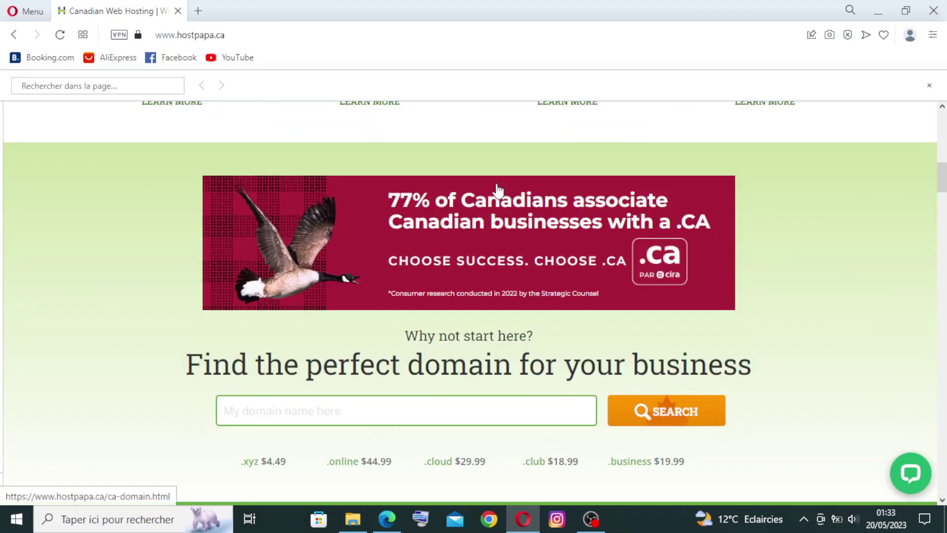
pyautogui.scroll(1, 501, 189)
pyautogui.scroll(6, 501, 189)
pyautogui.scroll(2, 497, 187)
pyautogui.scroll(-1, 496, 186)
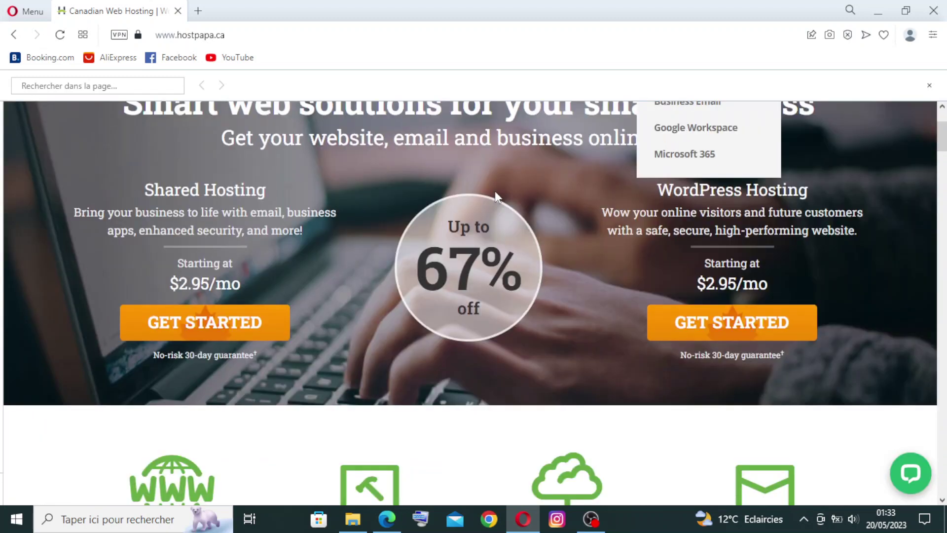
pyautogui.scroll(1, 497, 194)
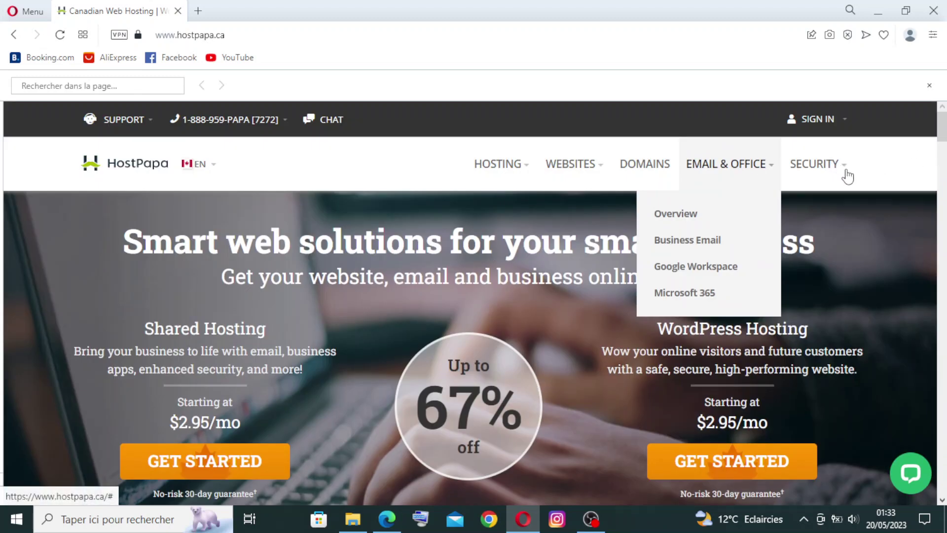
pyautogui.moveTo(814, 163)
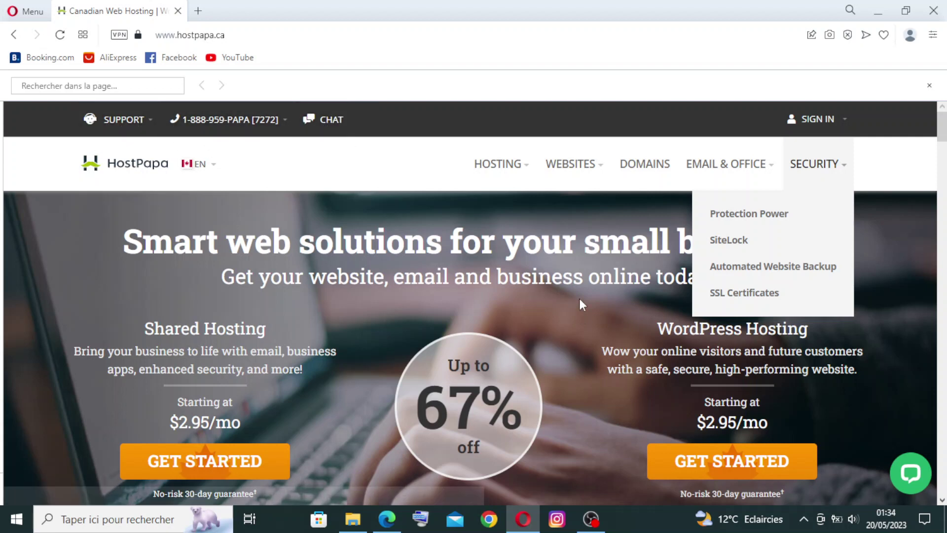
pyautogui.click(322, 126)
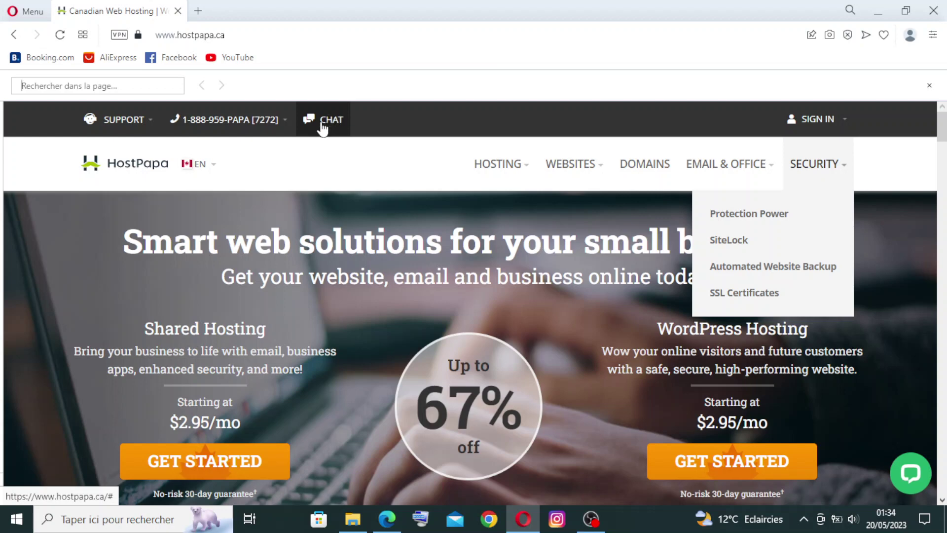
pyautogui.scroll(-3, 331, 133)
pyautogui.scroll(-3, 336, 134)
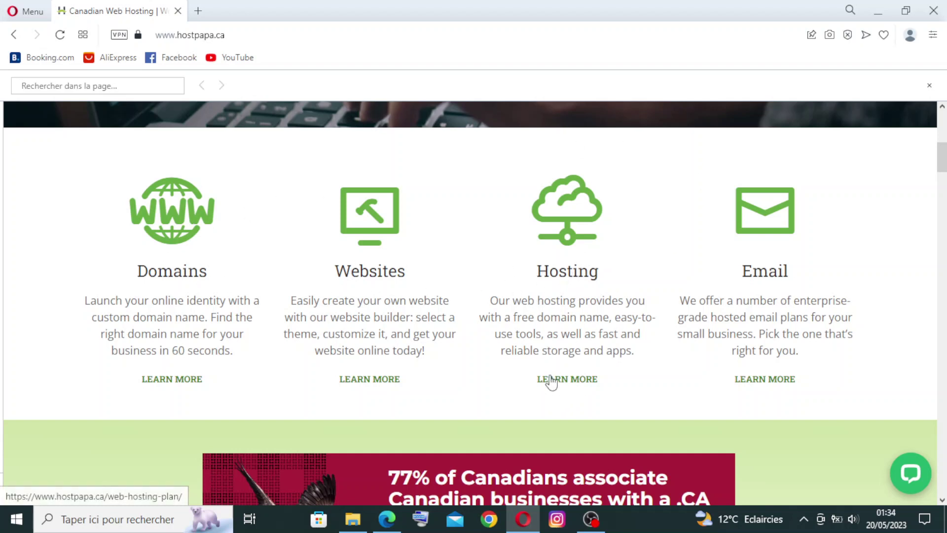
pyautogui.scroll(-3, 552, 380)
pyautogui.scroll(-2, 552, 379)
pyautogui.scroll(-2, 551, 379)
pyautogui.scroll(-1, 550, 378)
pyautogui.scroll(-2, 553, 377)
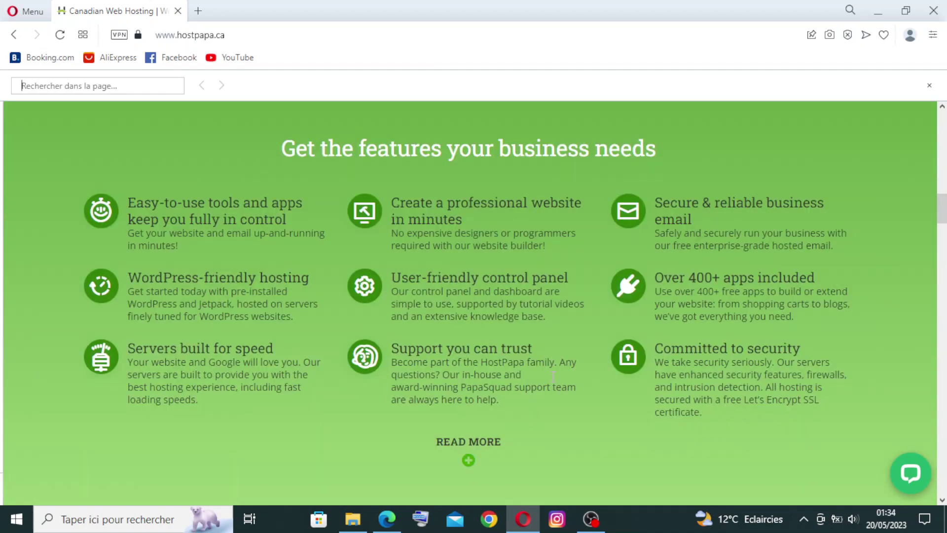
pyautogui.scroll(-2, 553, 378)
pyautogui.scroll(-4, 553, 377)
pyautogui.scroll(-1, 553, 379)
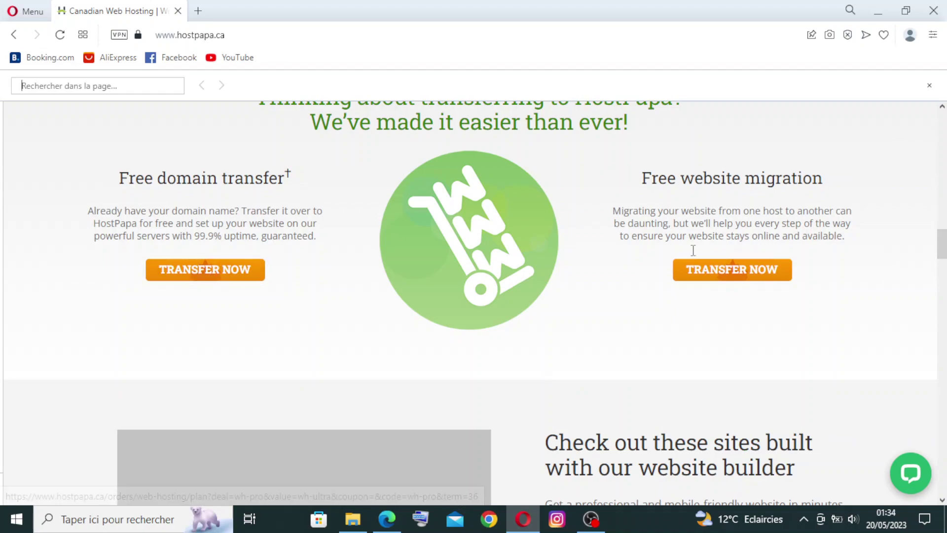
pyautogui.scroll(-3, 702, 257)
pyautogui.scroll(-5, 696, 252)
pyautogui.scroll(-4, 696, 253)
pyautogui.scroll(-3, 699, 255)
pyautogui.scroll(-3, 699, 255)
pyautogui.scroll(3, 701, 252)
pyautogui.scroll(2, 704, 250)
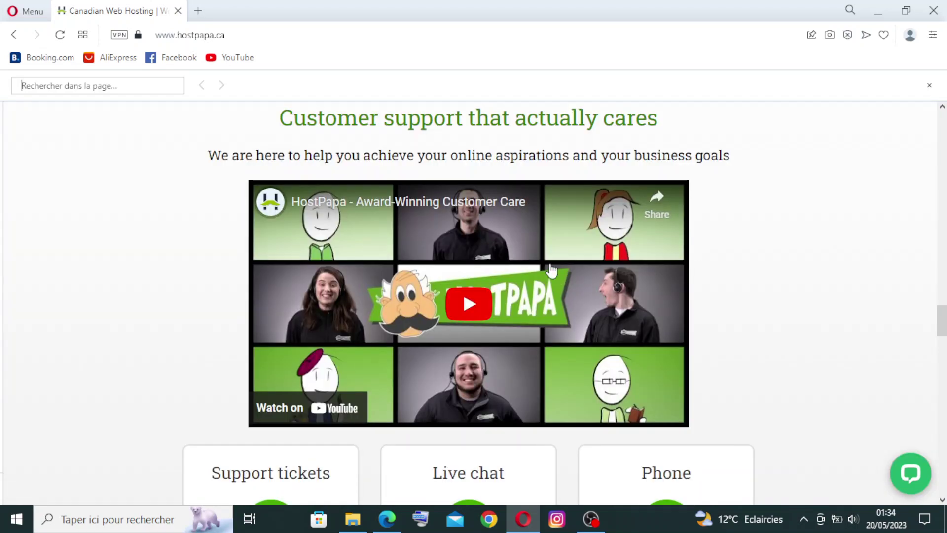
pyautogui.moveTo(270, 201)
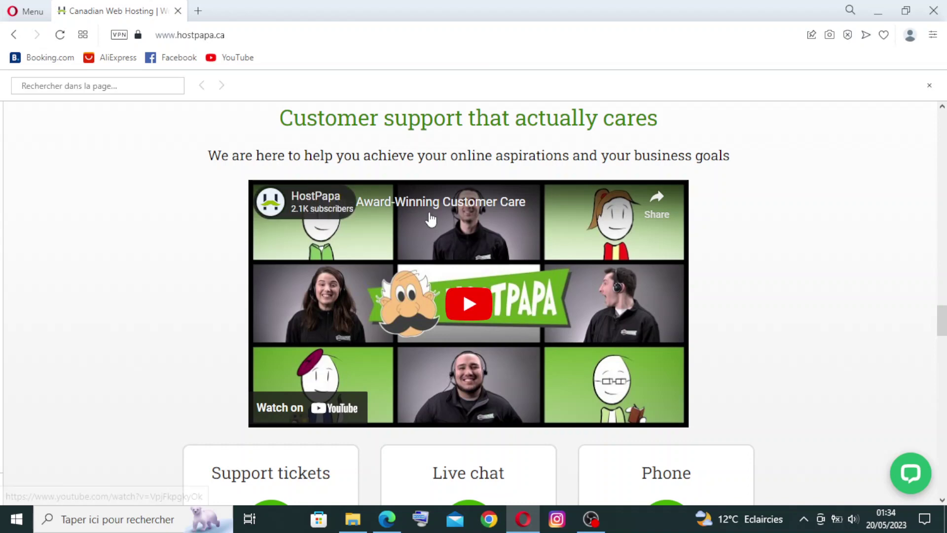
pyautogui.scroll(-3, 517, 286)
pyautogui.scroll(2, 522, 286)
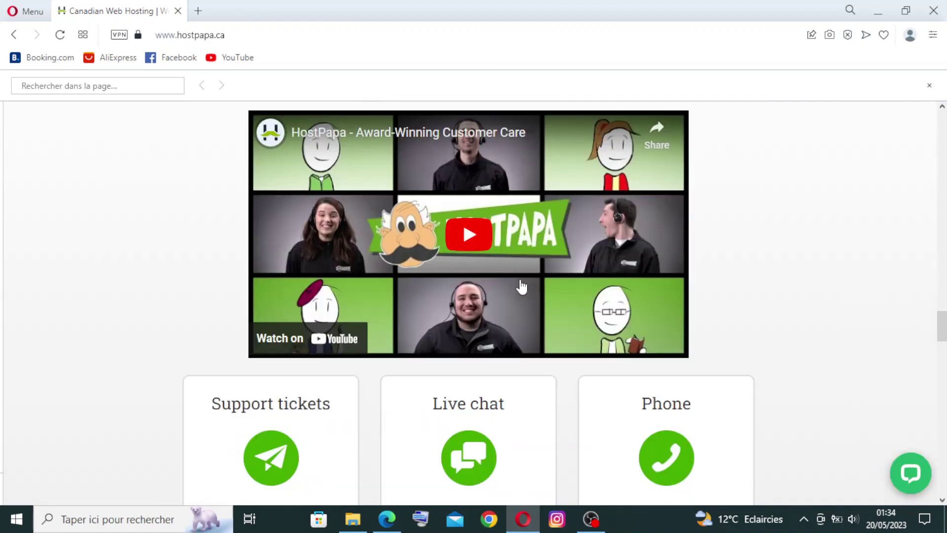
pyautogui.scroll(1, 520, 286)
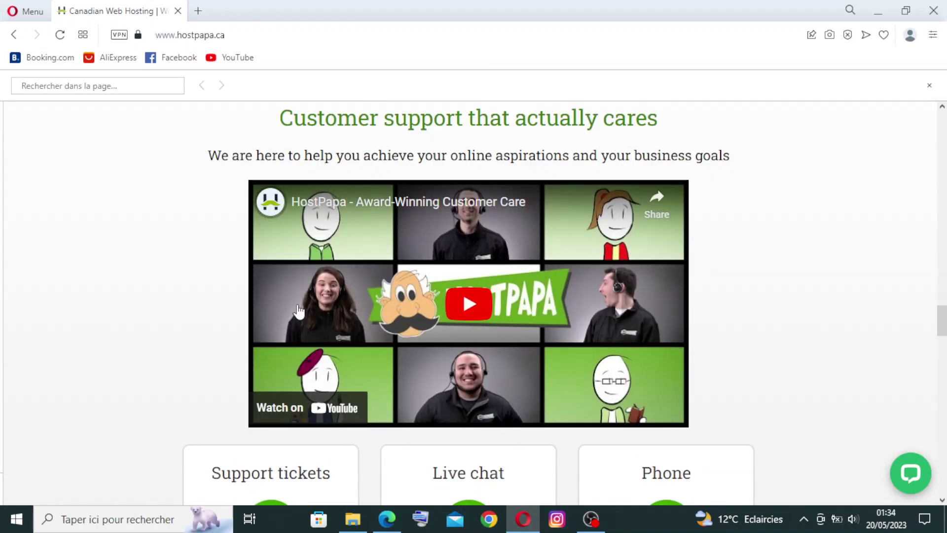
pyautogui.scroll(-3, 383, 388)
pyautogui.scroll(-2, 388, 366)
pyautogui.scroll(5, 389, 360)
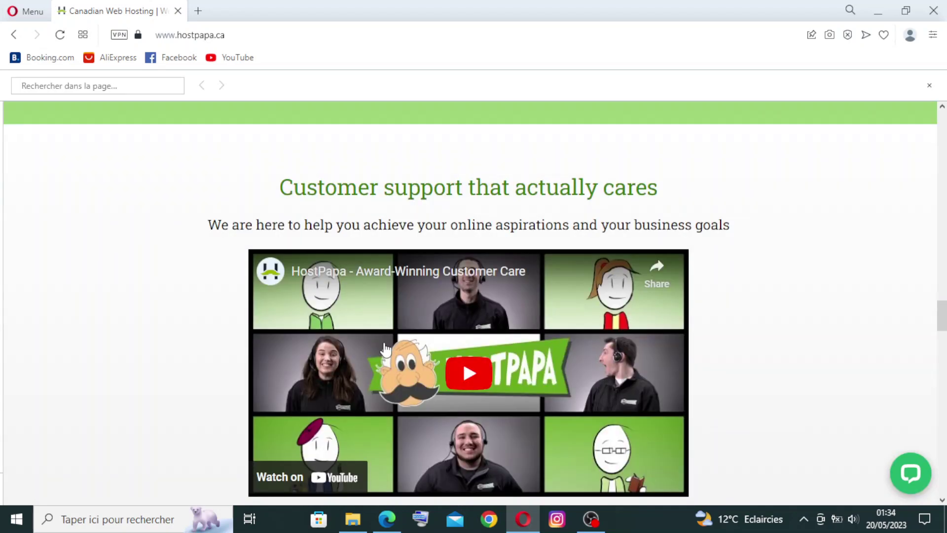
pyautogui.scroll(7, 380, 348)
pyautogui.scroll(2, 382, 345)
pyautogui.scroll(5, 384, 340)
pyautogui.scroll(5, 384, 339)
pyautogui.scroll(5, 384, 339)
pyautogui.scroll(5, 384, 340)
pyautogui.scroll(5, 387, 340)
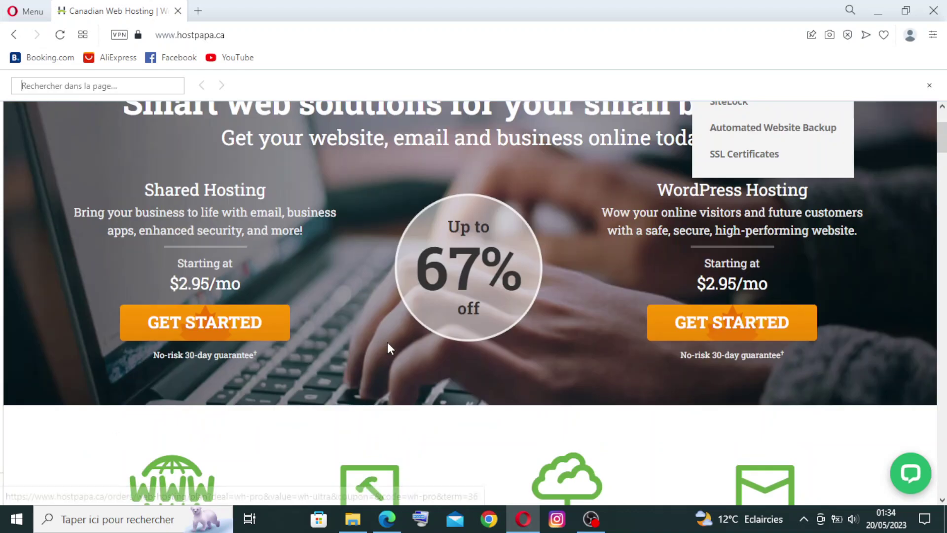